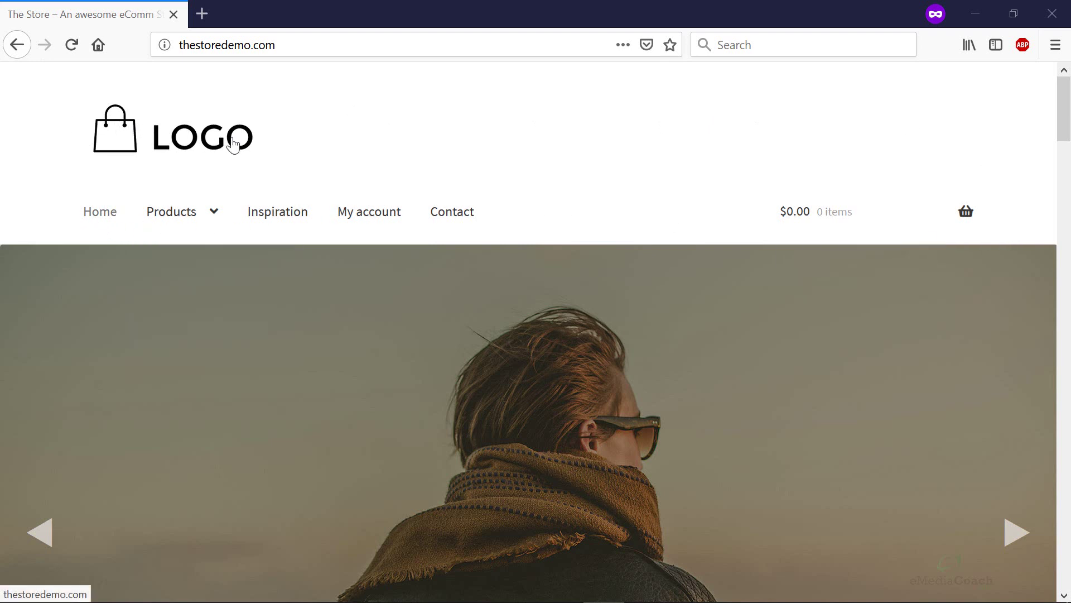
Examine the demo store's logo, navigation menu and cart area, and close that browser window.
mouse_move(226, 214)
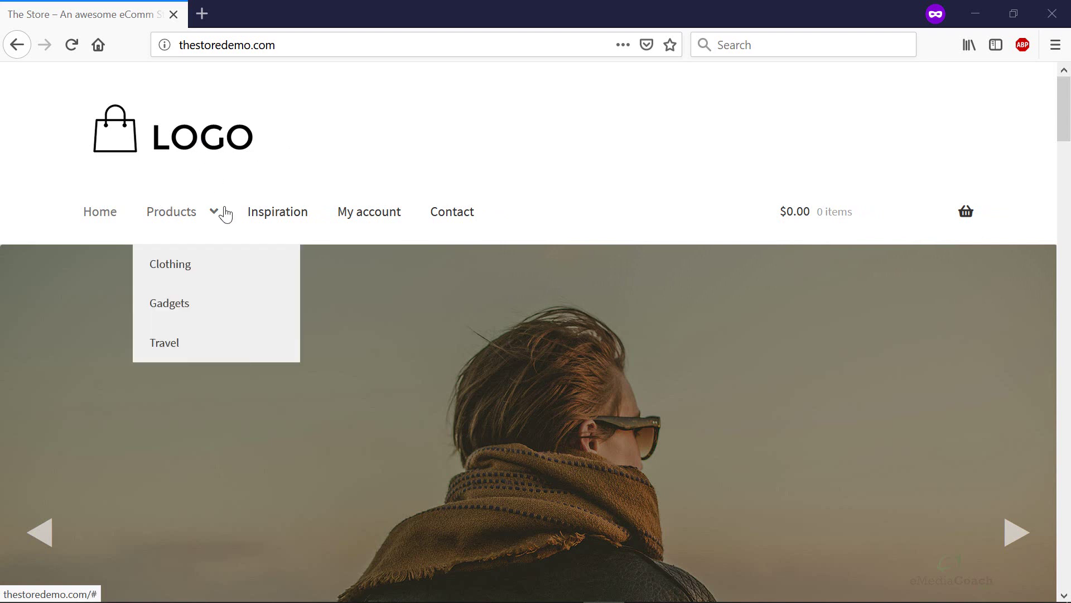
mouse_move(823, 239)
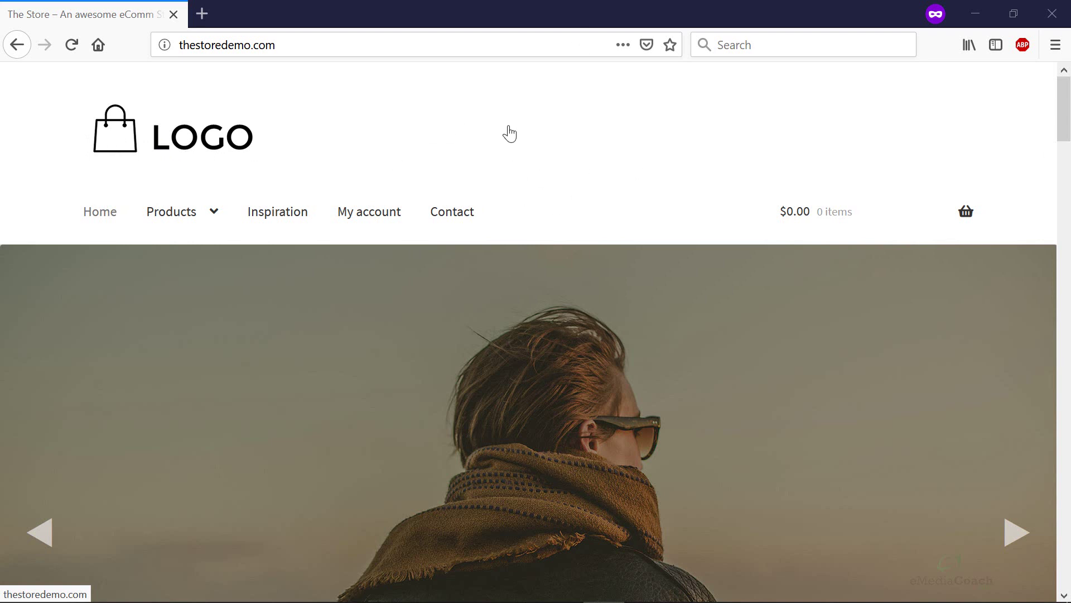
left_click(1052, 13)
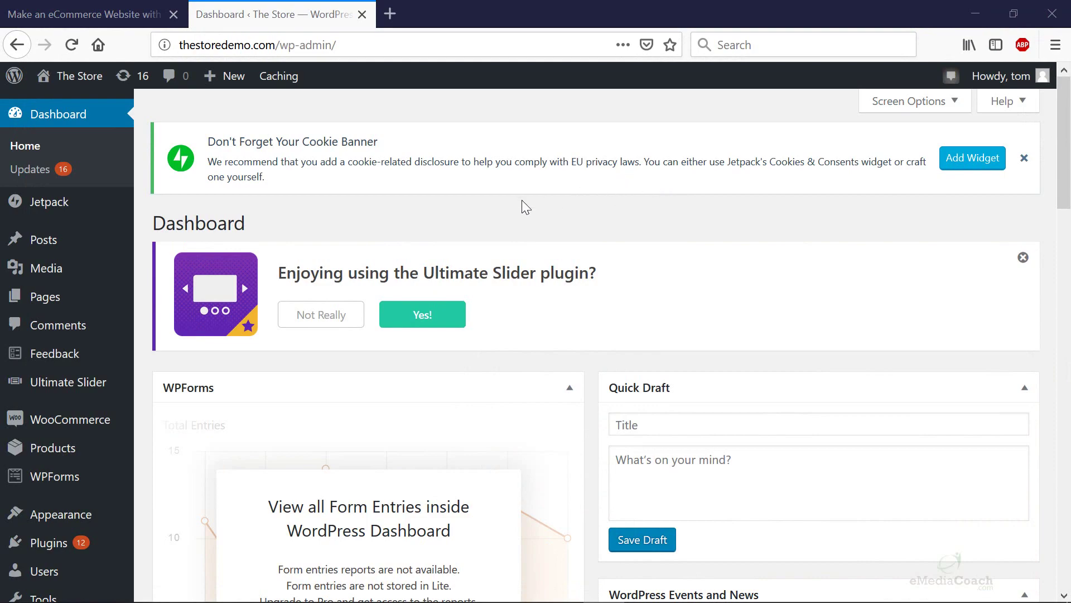
On the eMediaCoach tutorial page, expand the FAQ "How do I Center the Logo, and the Menu?" and review its CSS code.
left_click(123, 7)
scroll(335, 290, "up", 15)
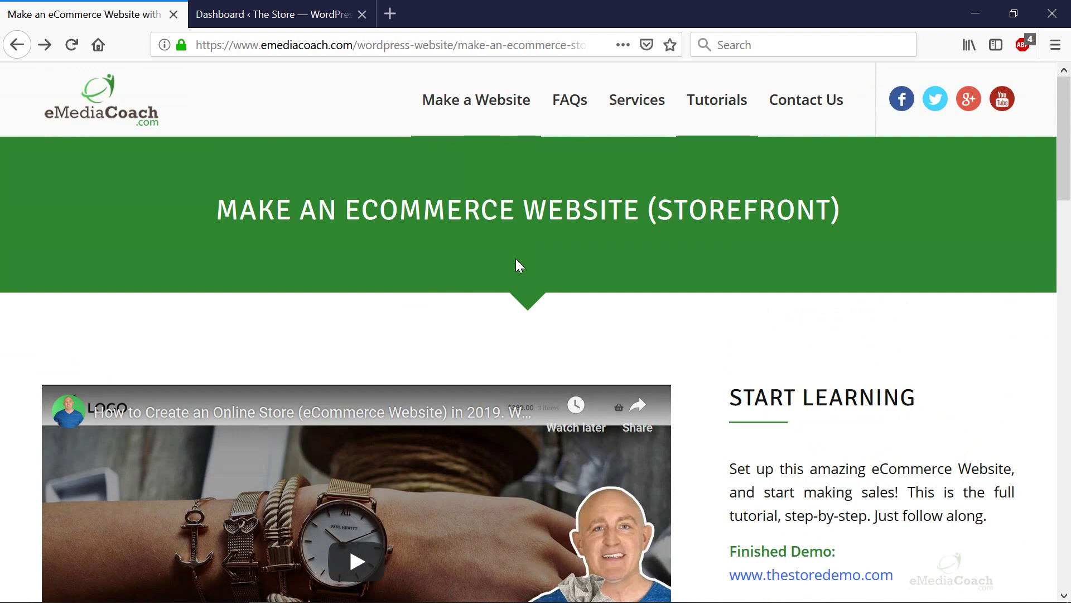
scroll(383, 262, "down", 3)
scroll(607, 257, "up", 3)
scroll(665, 325, "down", 8)
scroll(655, 321, "down", 12)
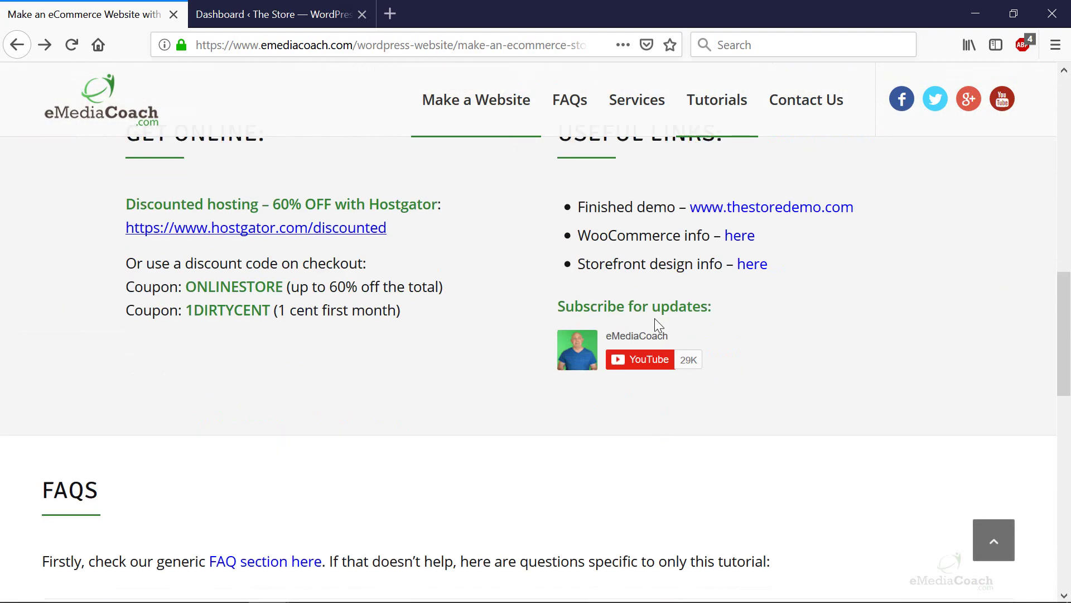
scroll(638, 323, "up", 3)
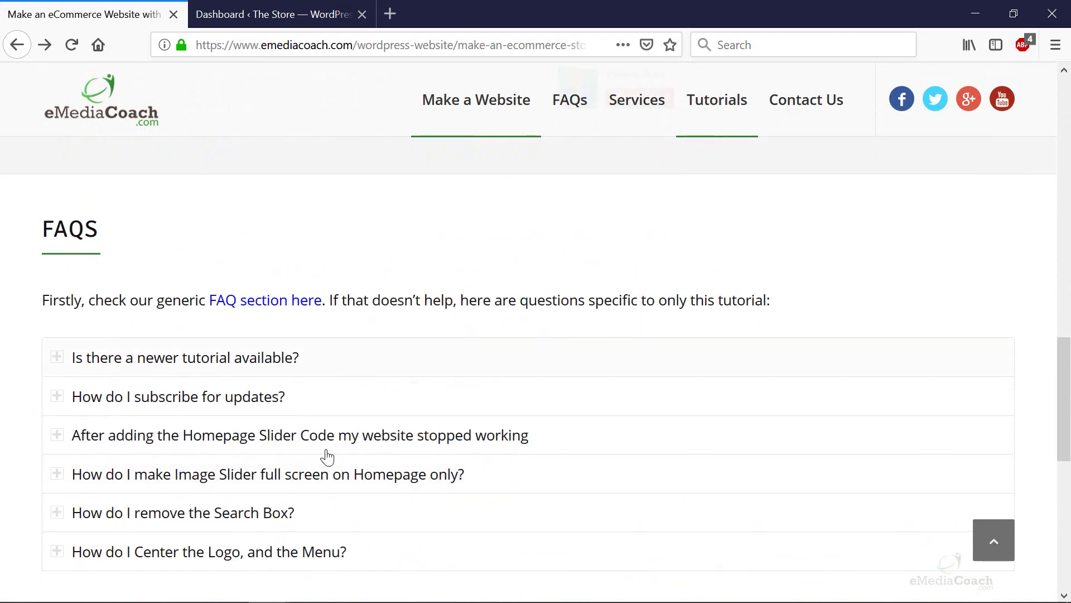
left_click(50, 553)
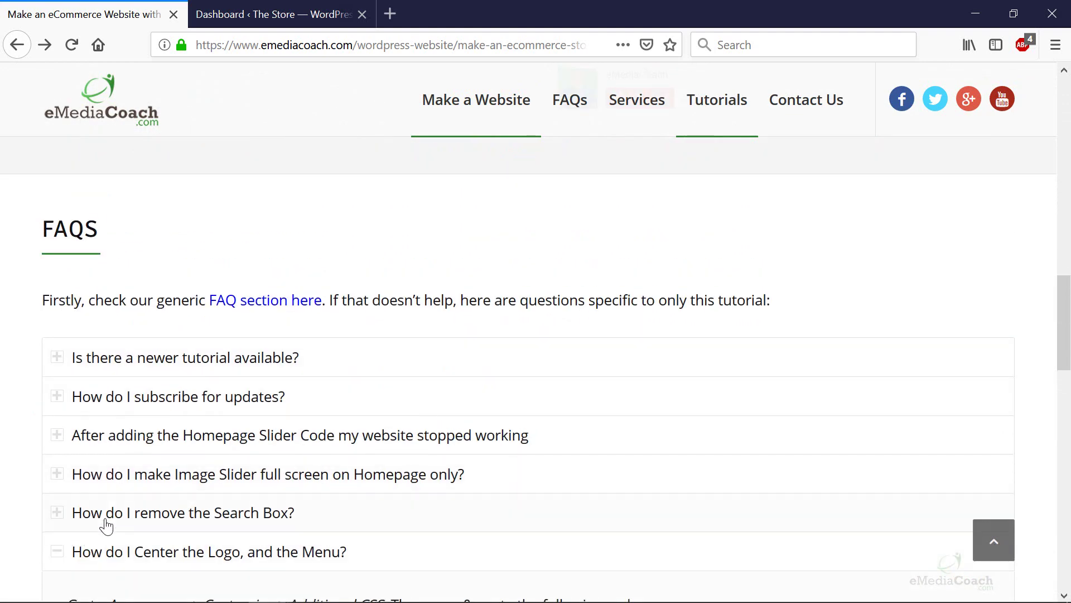
scroll(112, 514, "down", 3)
scroll(114, 510, "down", 1)
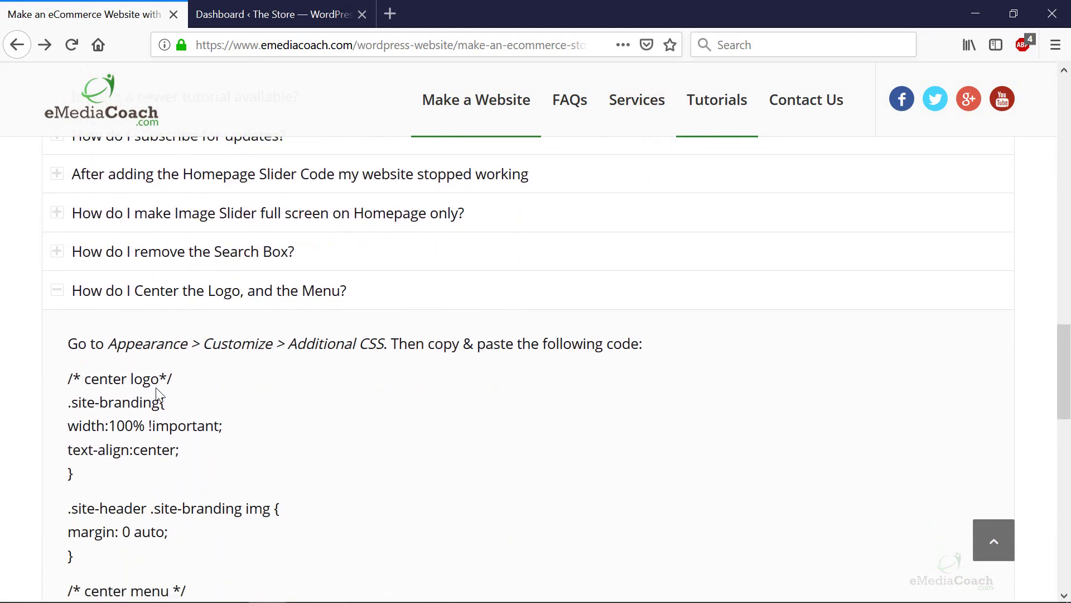
scroll(291, 307, "down", 3)
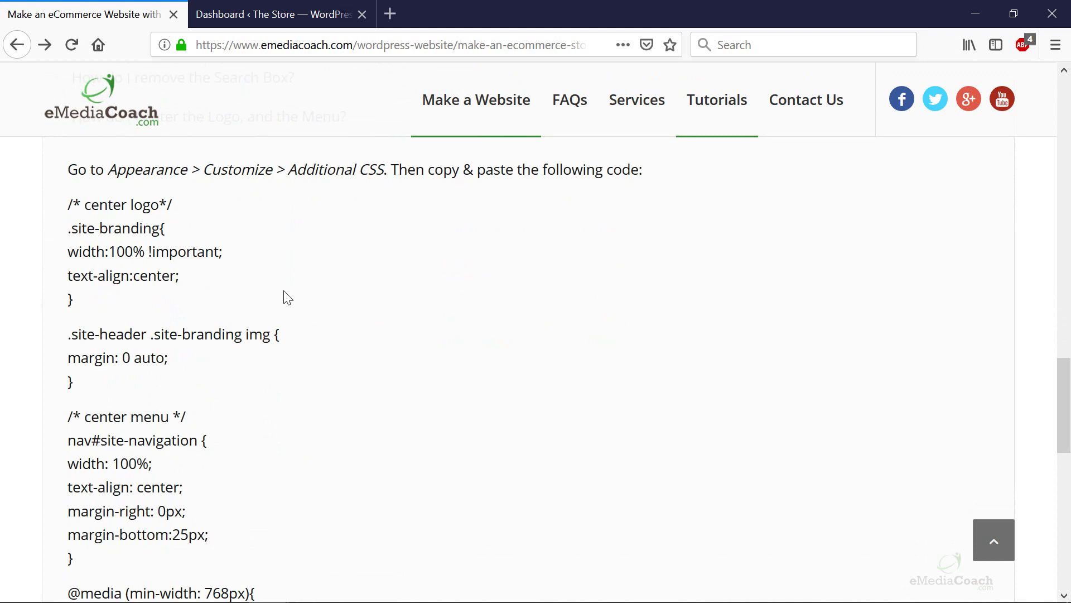
Look through the tutorial page's video, useful links and FAQ code for centering the logo and menu.
scroll(426, 555, "up", 15)
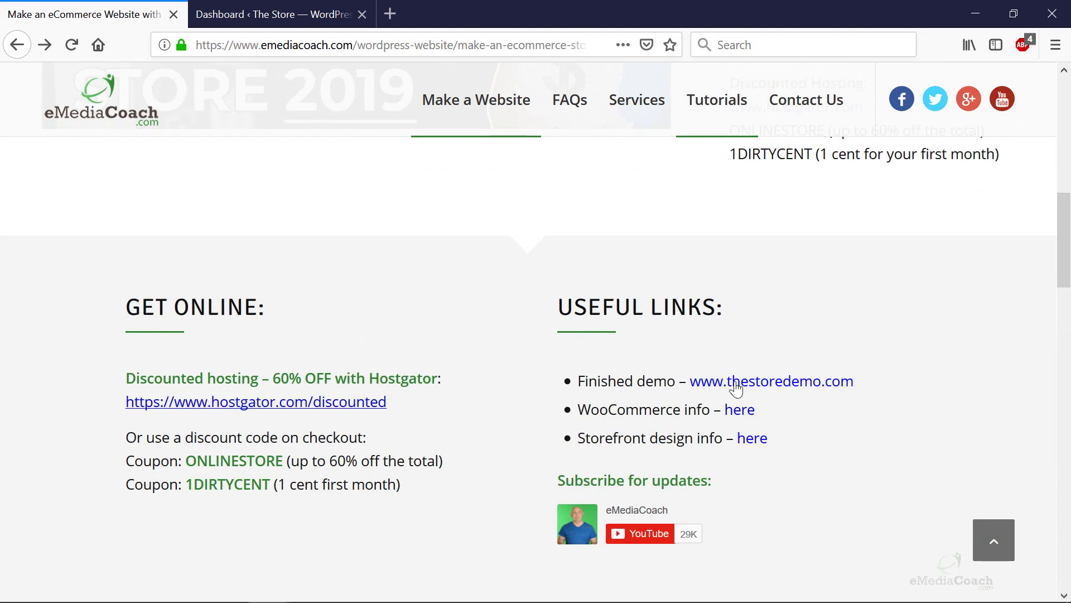
scroll(725, 388, "up", 8)
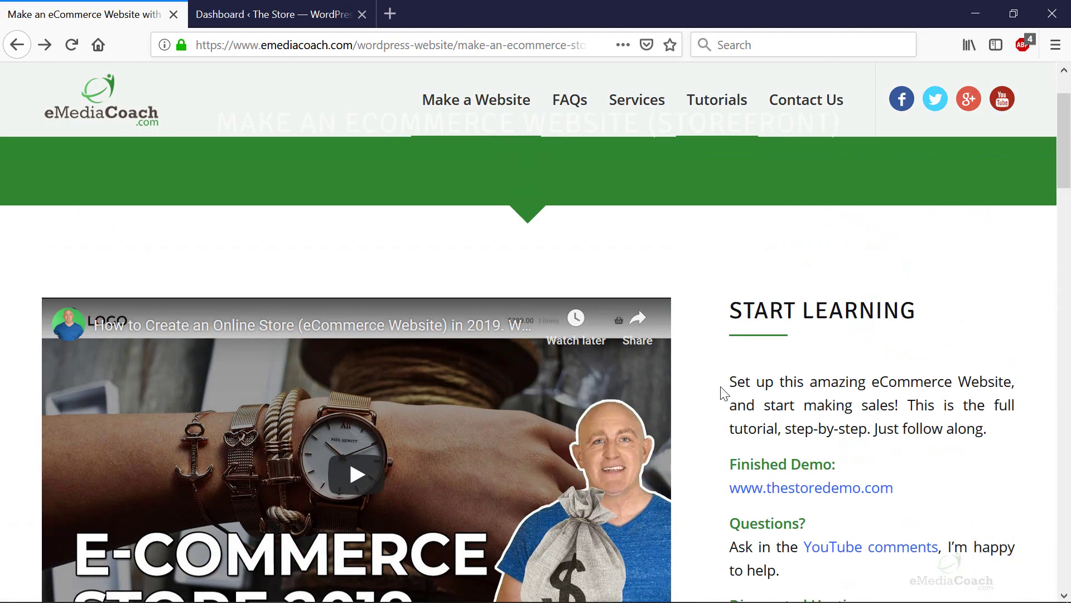
scroll(556, 373, "down", 3)
scroll(495, 382, "up", 2)
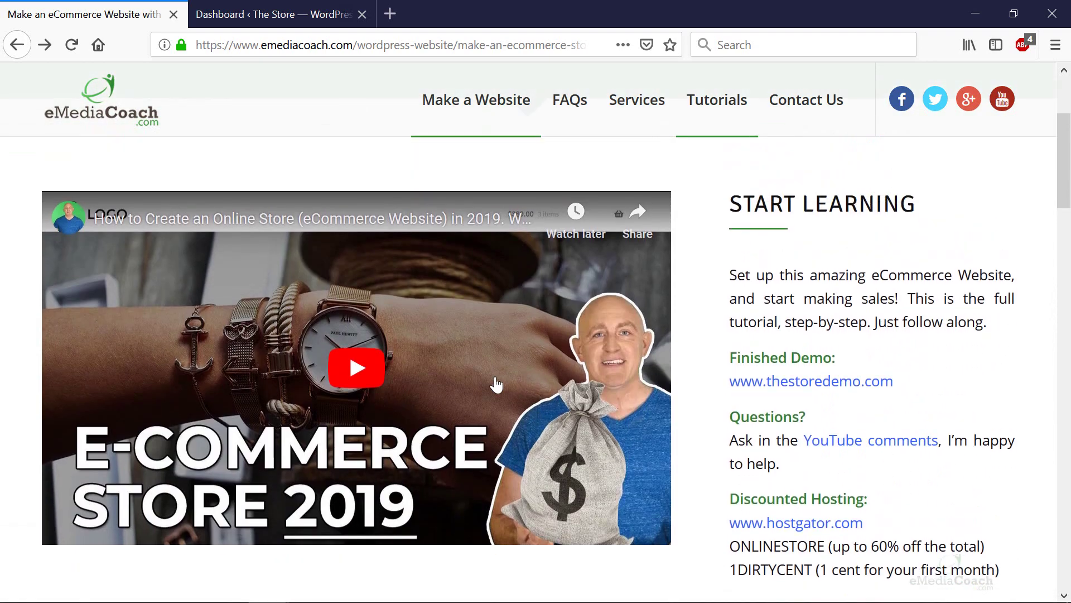
scroll(450, 390, "down", 8)
scroll(454, 389, "down", 7)
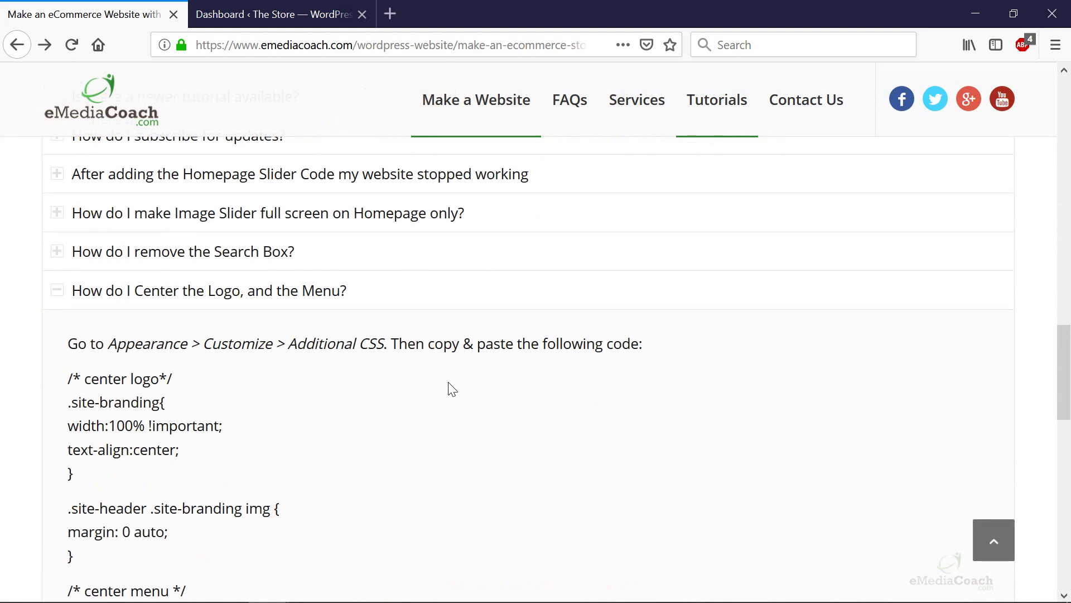
scroll(452, 389, "down", 1)
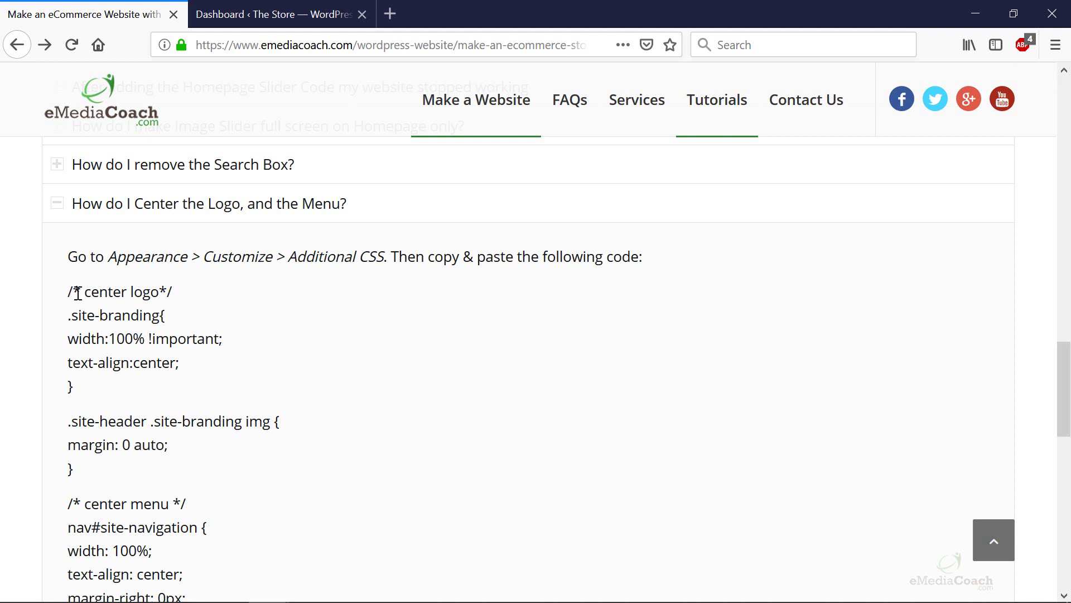
scroll(239, 256, "up", 8)
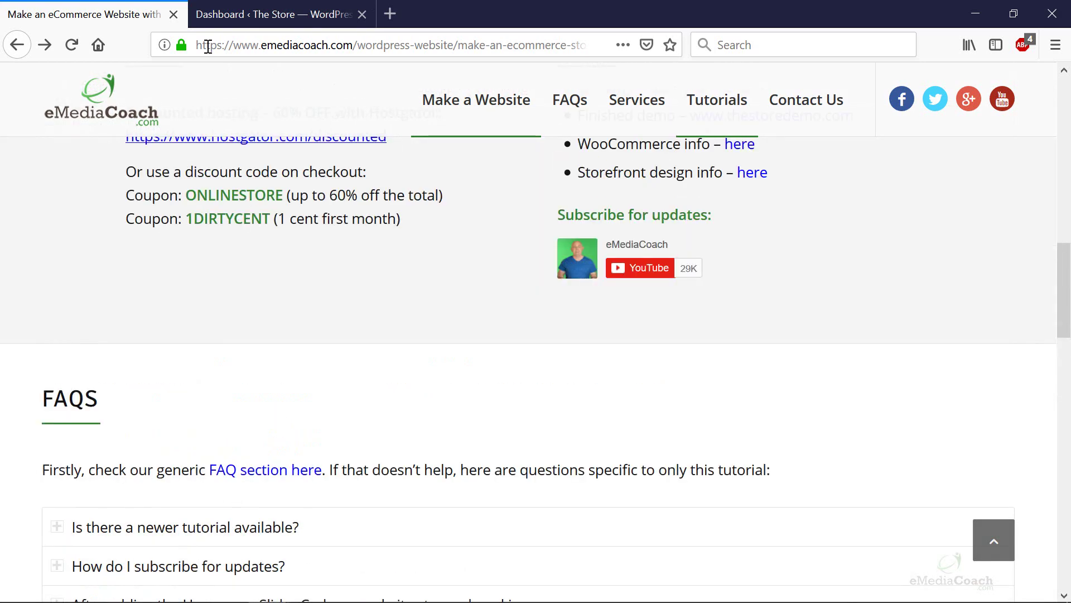
scroll(370, 321, "down", 10)
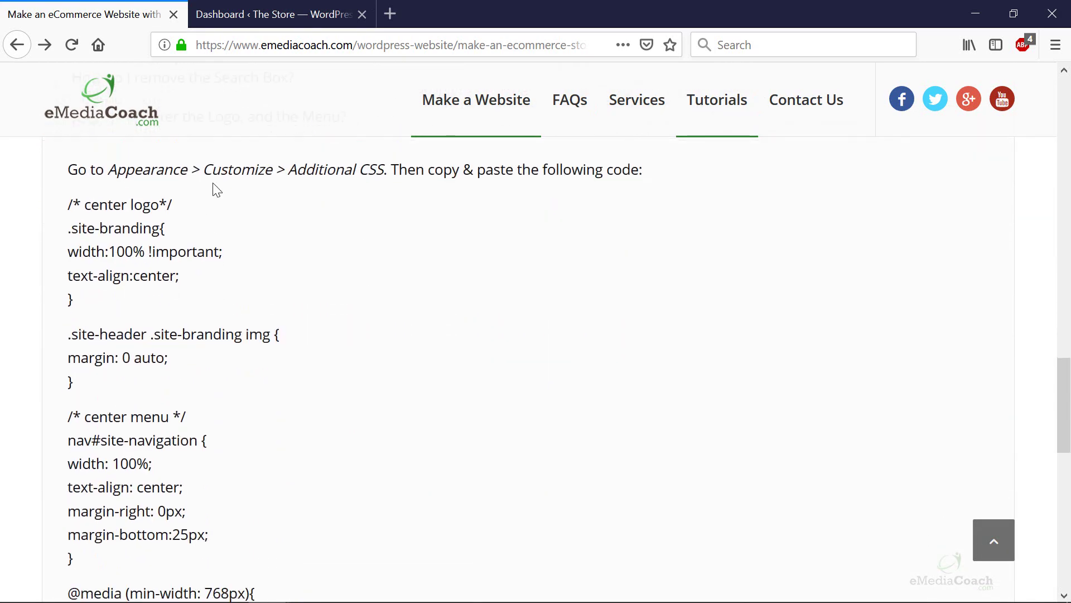
scroll(217, 189, "up", 3)
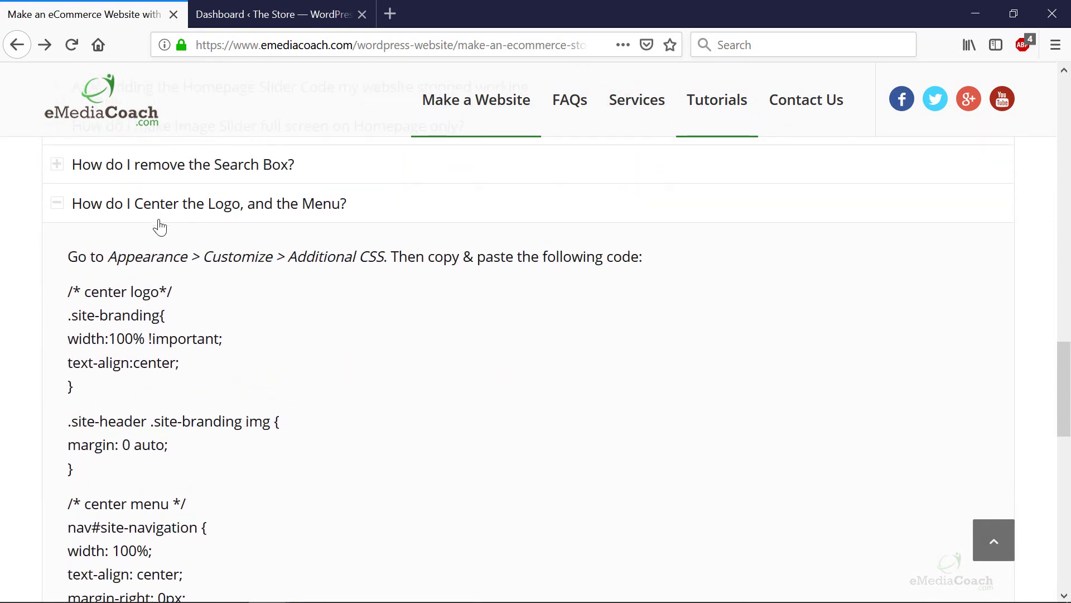
left_click(296, 16)
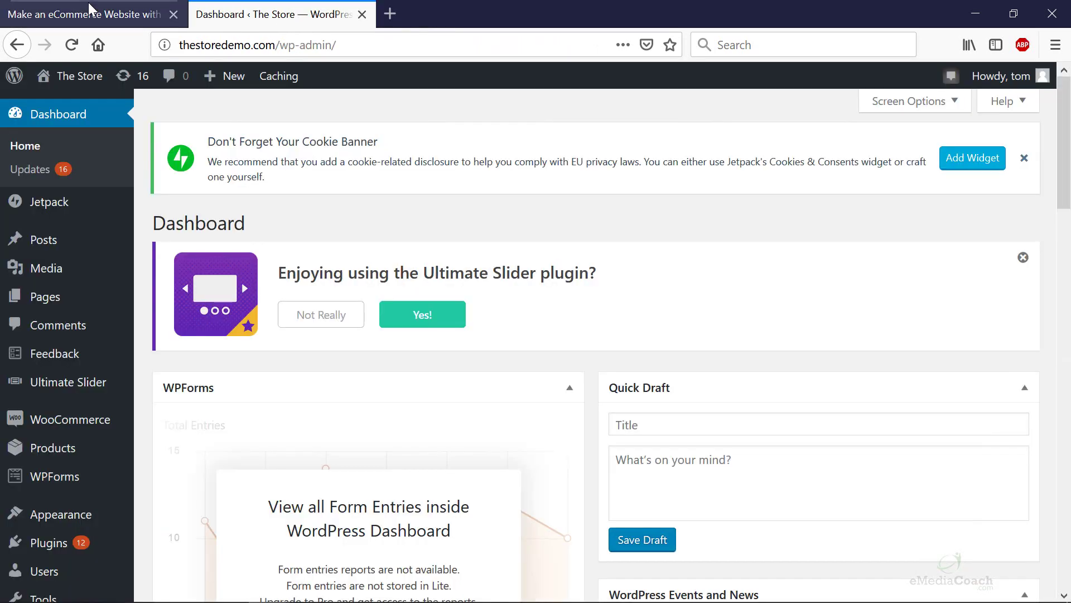
left_click(140, 14)
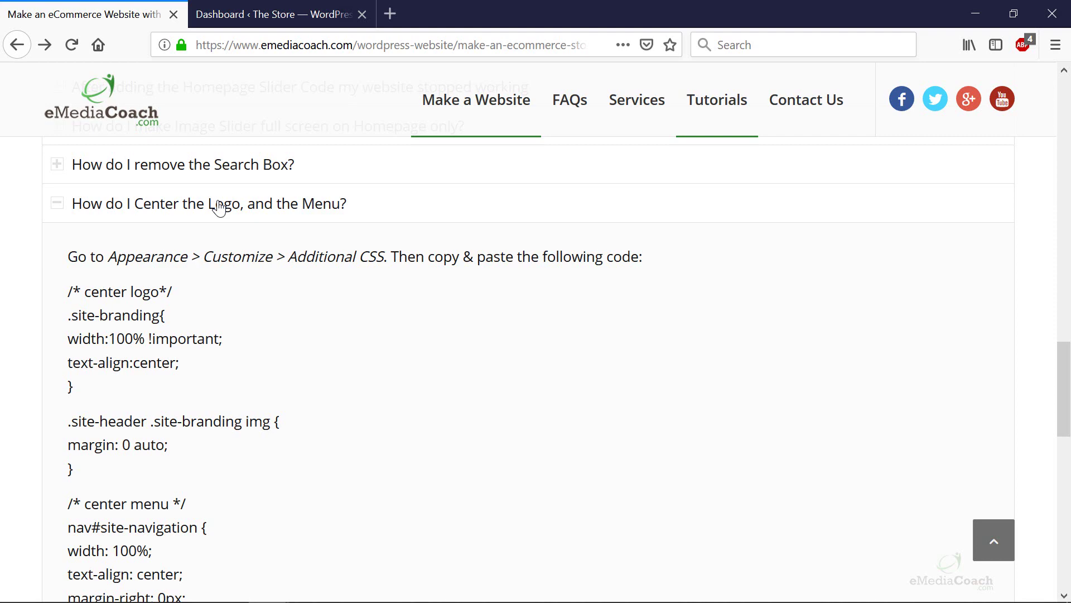
Switch to the WordPress dashboard and open the Additional CSS section of the theme Customizer.
left_click(263, 21)
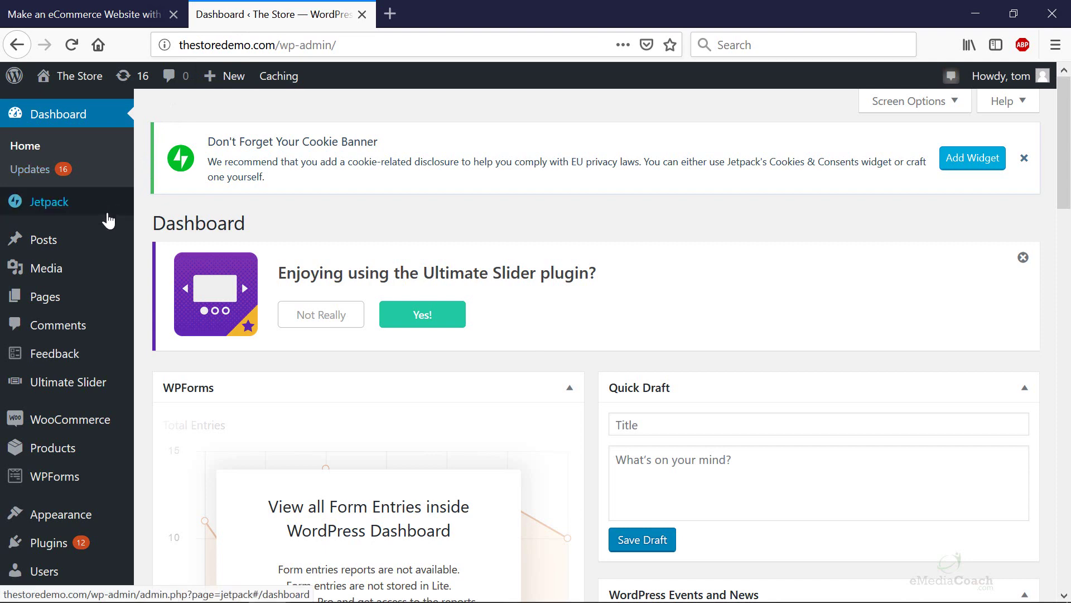
mouse_move(73, 521)
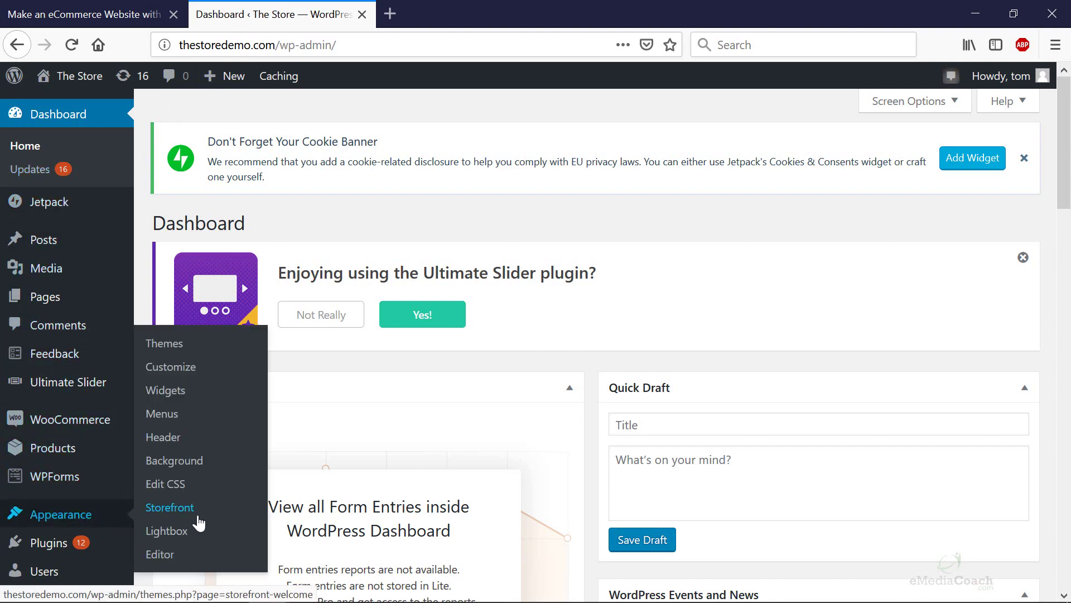
left_click(171, 367)
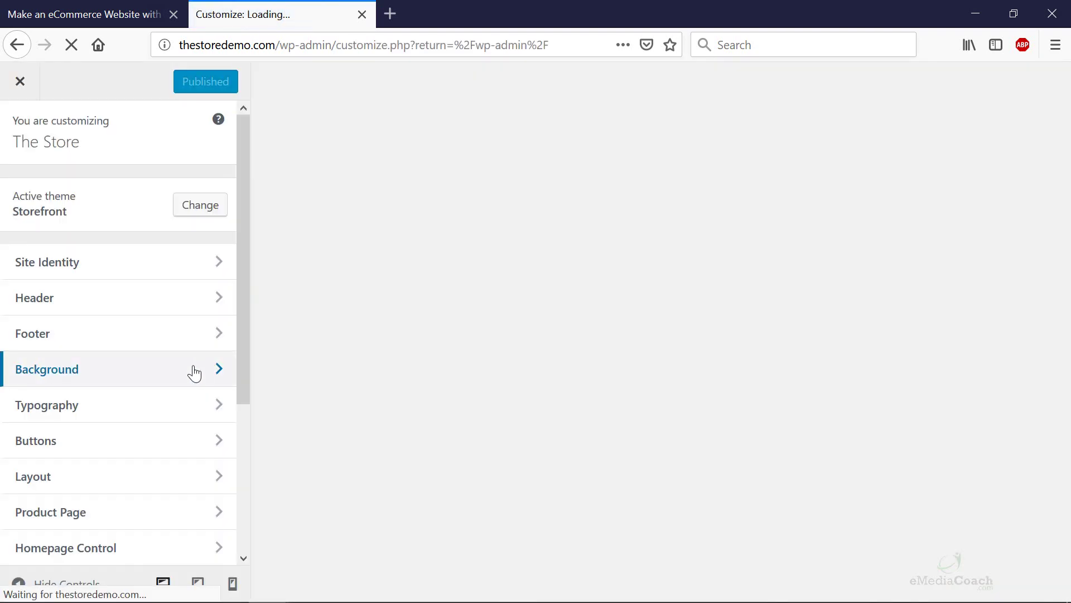
scroll(189, 370, "down", 3)
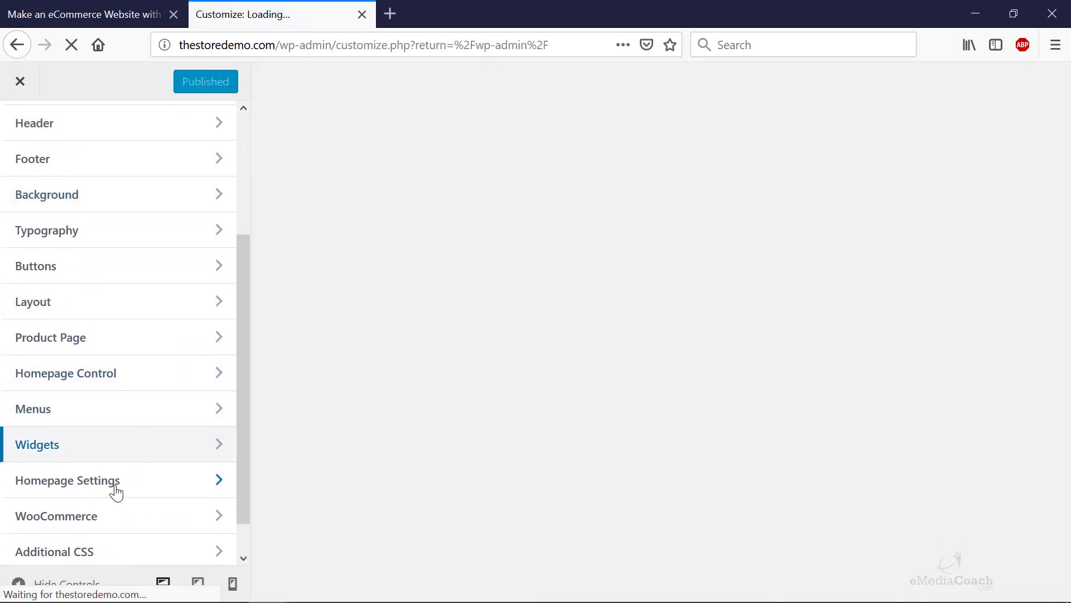
scroll(113, 503, "down", 1)
left_click(111, 514)
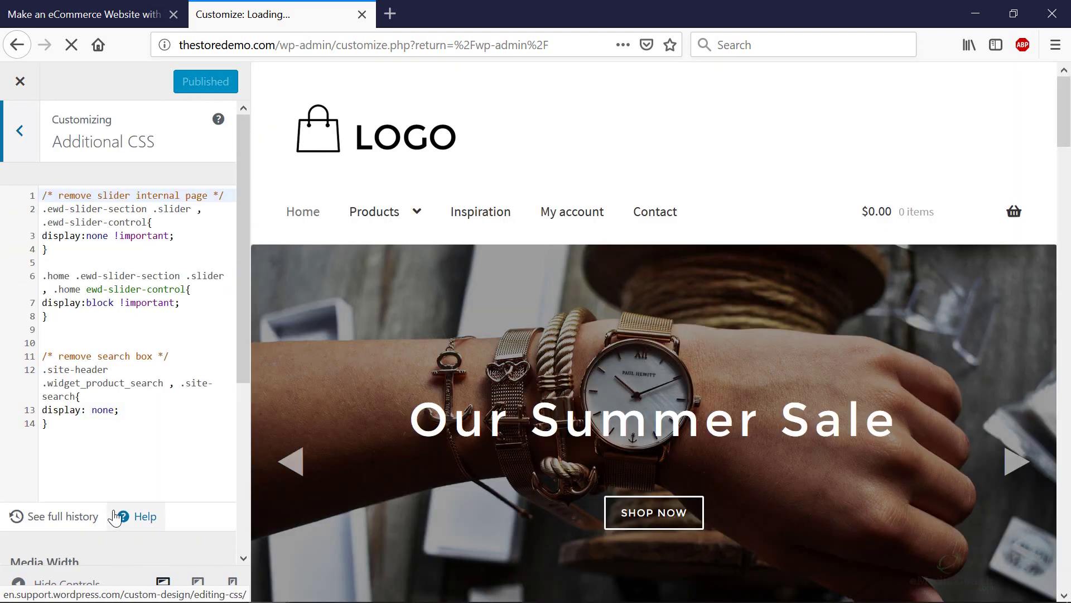
Add three new lines after the search box removal rule at the end of the Additional CSS code.
left_click(162, 432)
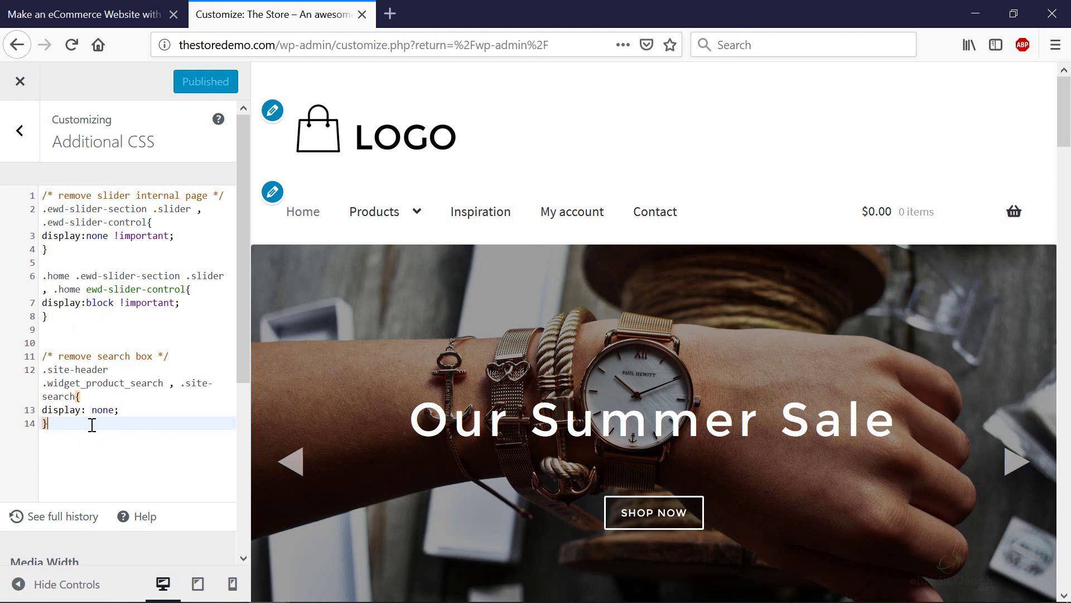
key("Return")
key("Return")
key("Return")
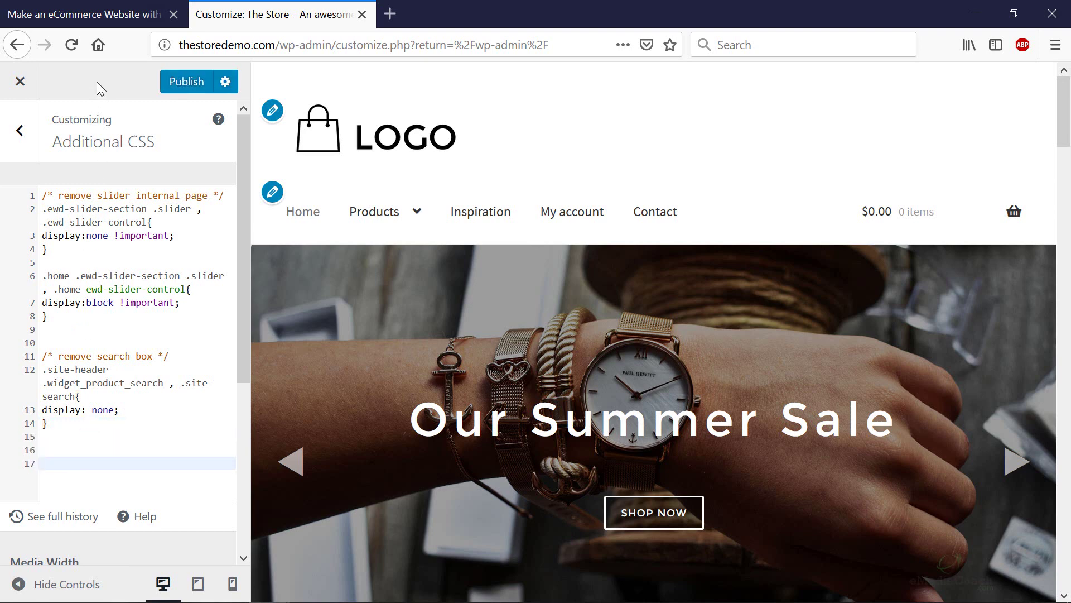
Copy the center logo CSS from the tutorial's FAQ, from the "/* center logo*/" comment through the ".site-header .site-branding img" rule.
left_click(99, 22)
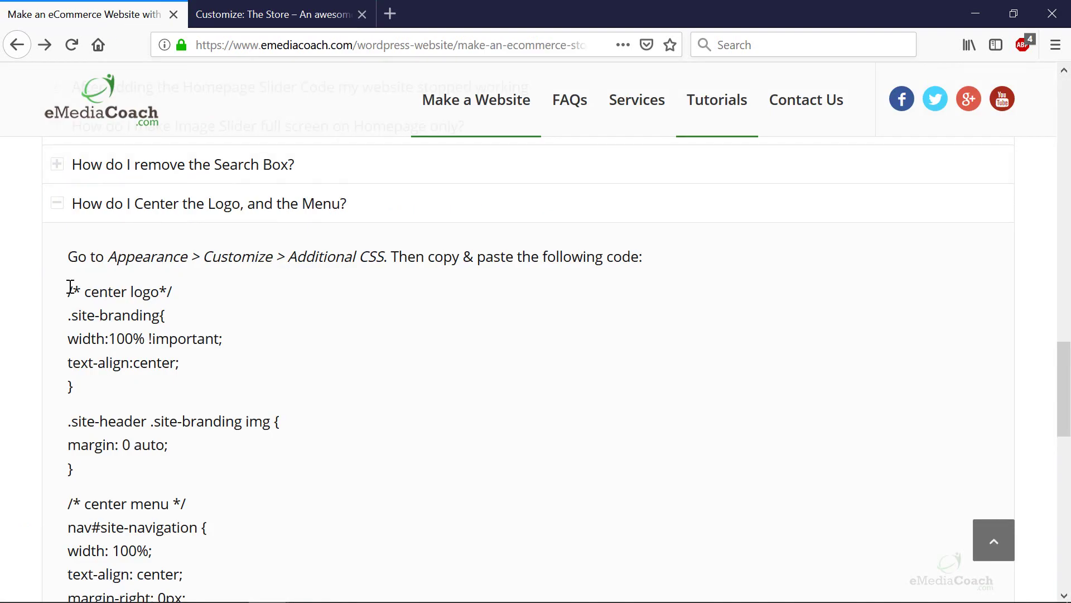
left_click_drag(69, 287, 98, 475)
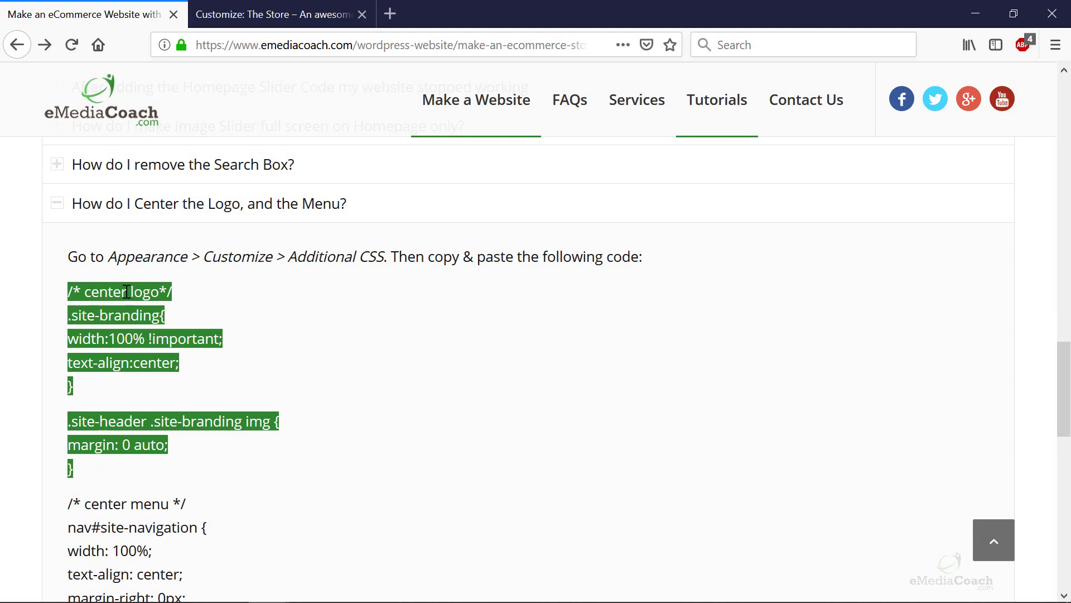
left_click(64, 294)
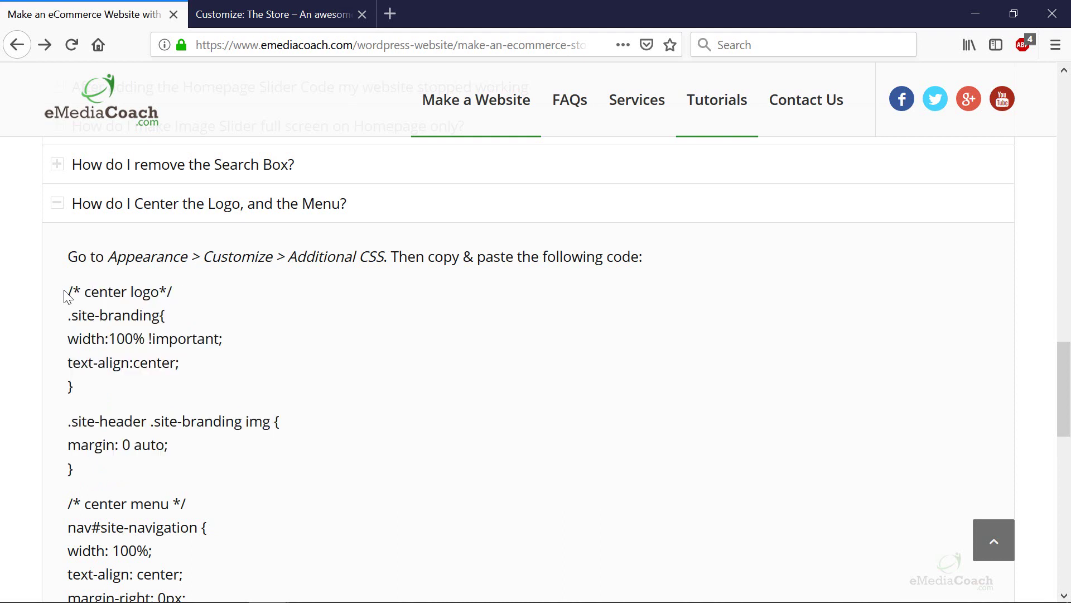
left_click_drag(64, 291, 76, 478)
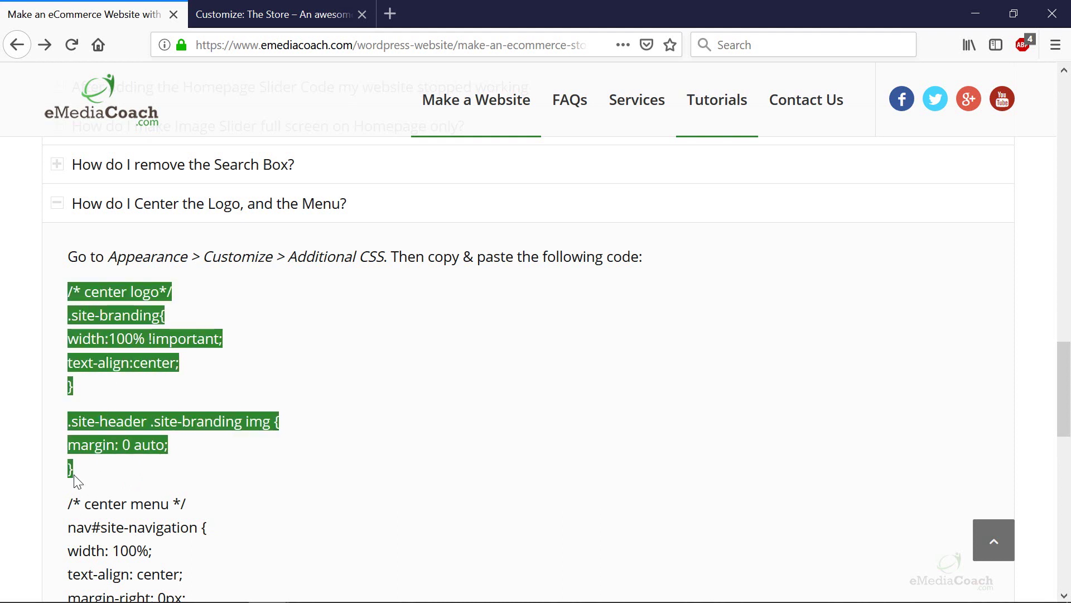
right_click(128, 308)
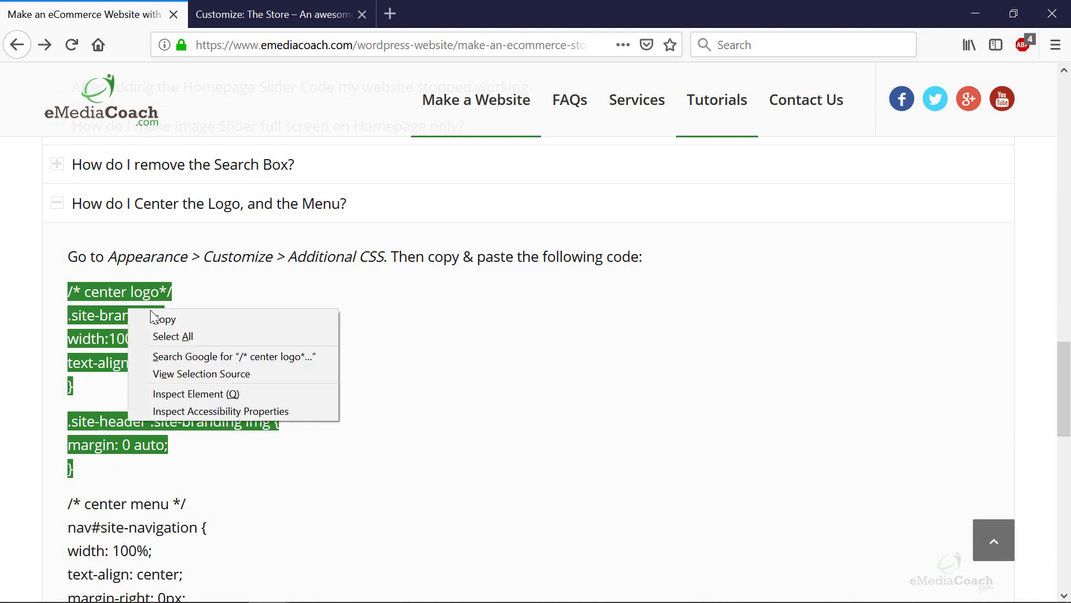
left_click(208, 323)
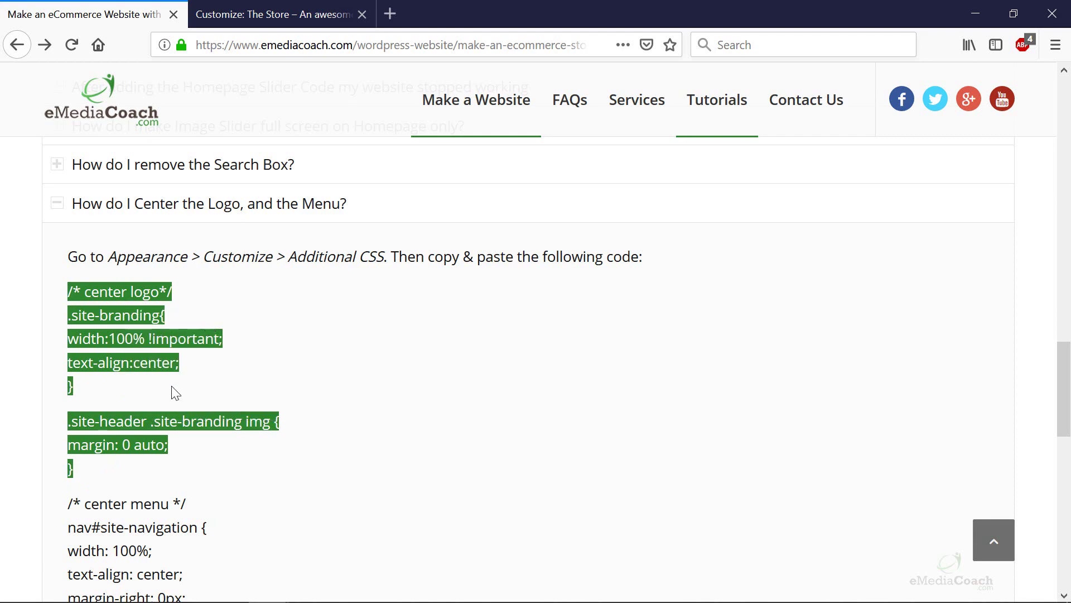
Paste the copied center logo CSS on line 17 of the store's Additional CSS code.
left_click(279, 16)
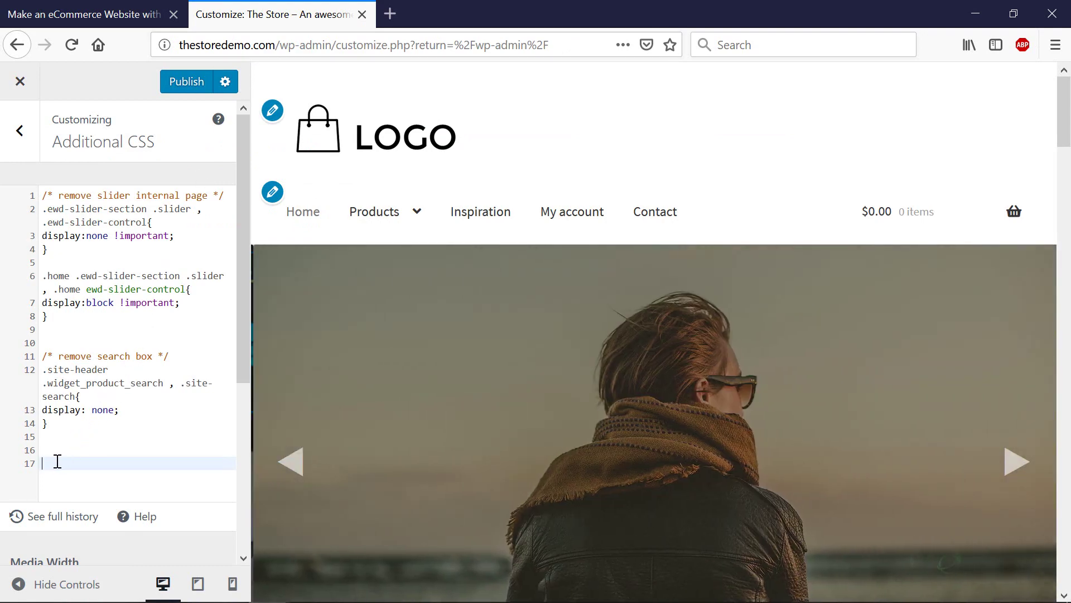
right_click(59, 459)
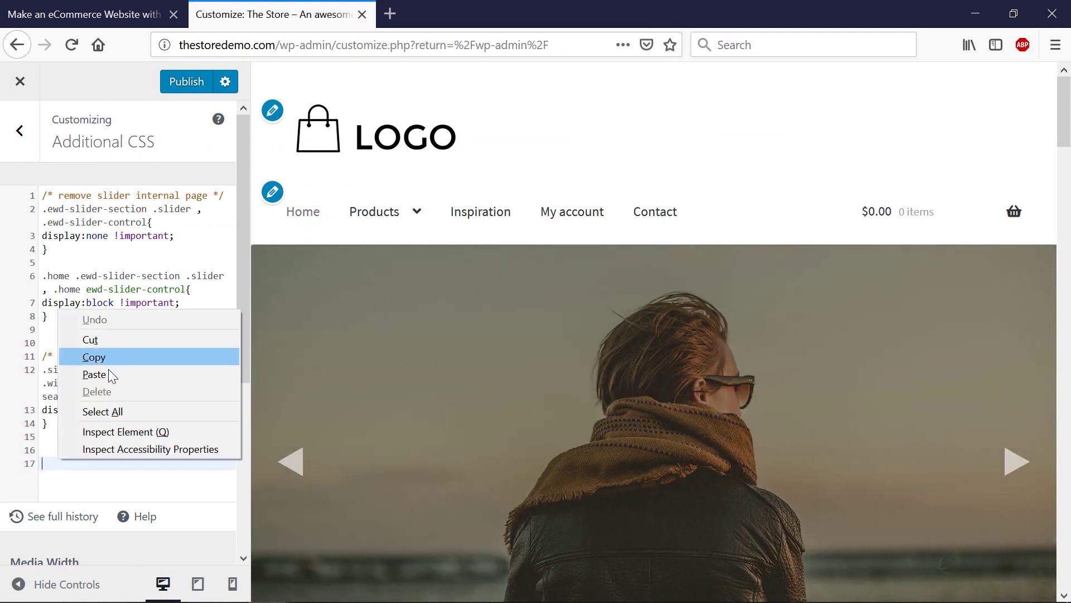
left_click(108, 373)
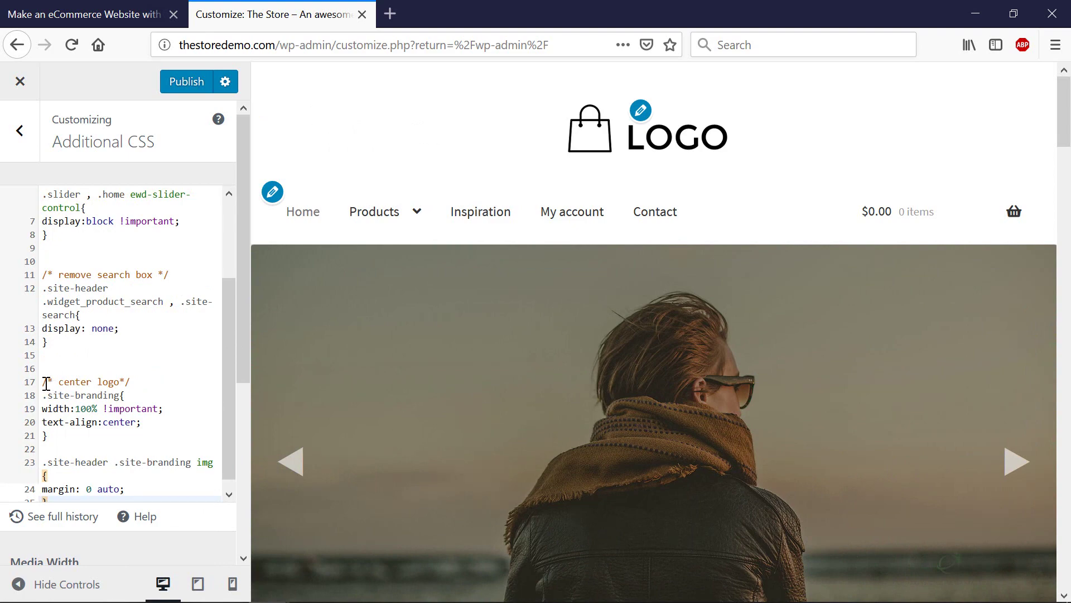
Publish the center logo CSS and load thestoredemo.com in a new private browser window.
scroll(84, 388, "down", 4)
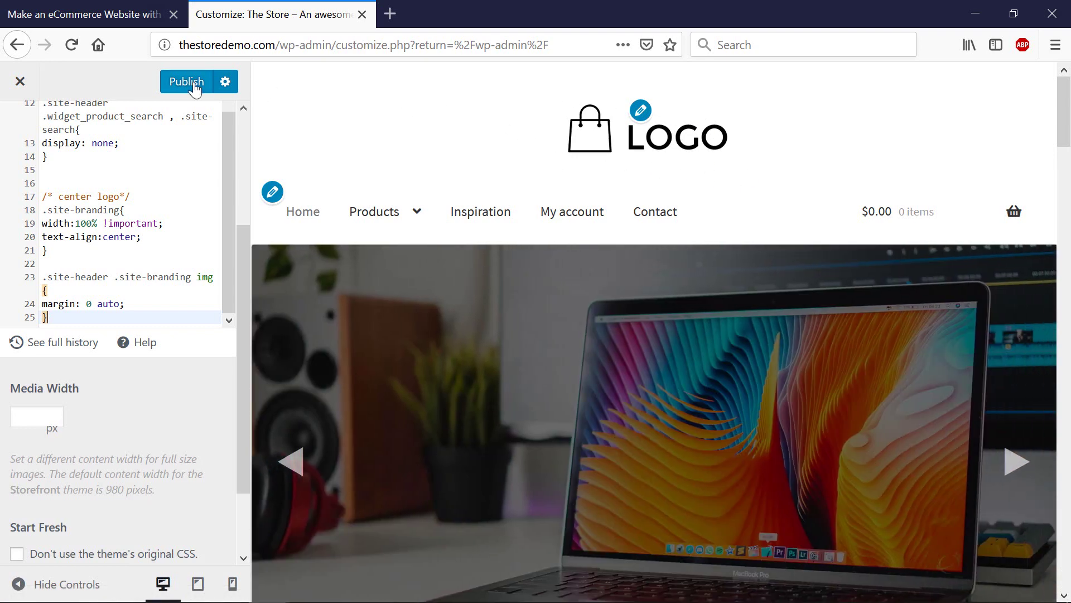
left_click(193, 82)
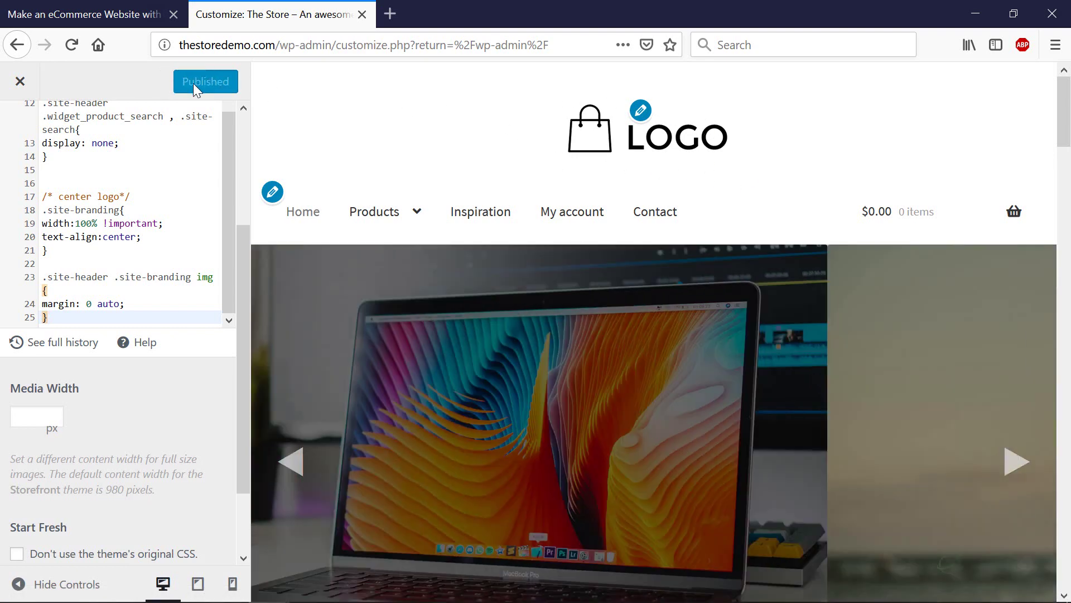
key("alt")
left_click(12, 8)
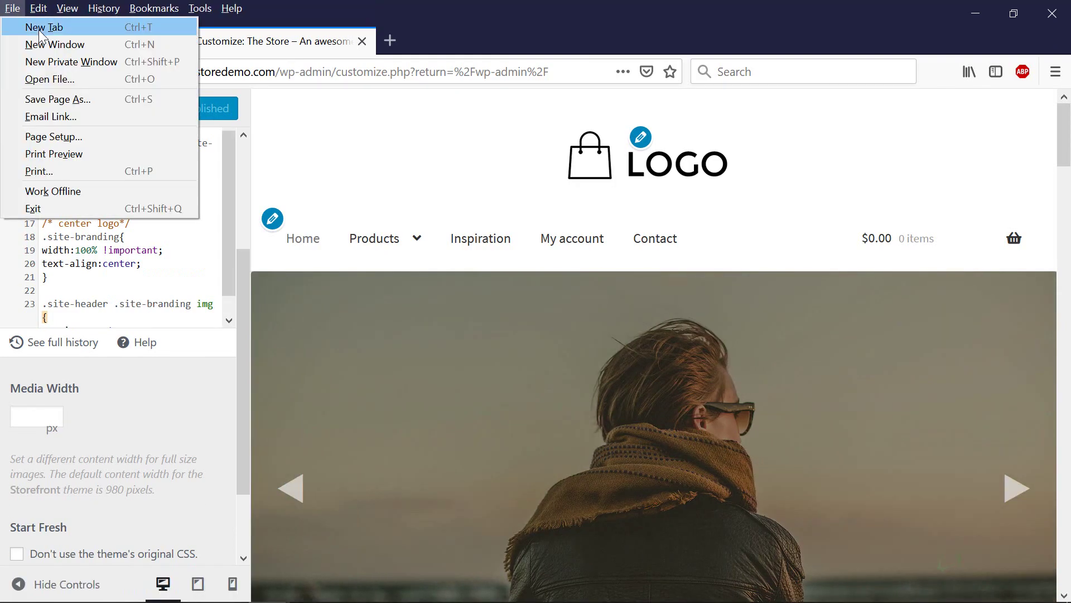
left_click(53, 62)
key("ctrl+v")
key("Return")
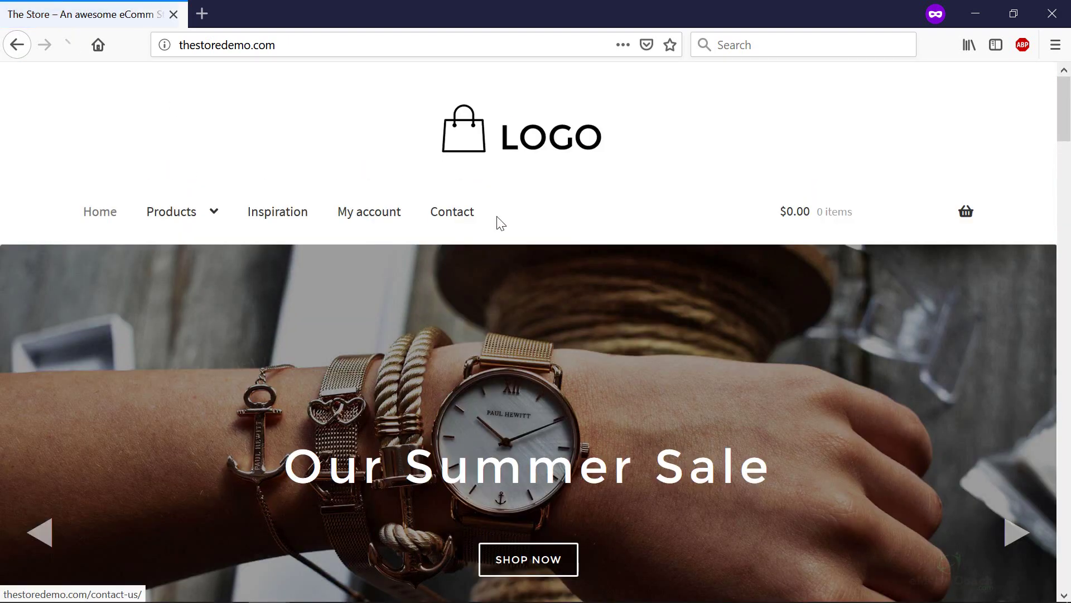
Examine the header on the store's home page and on the Watch product page.
scroll(705, 279, "down", 2)
scroll(706, 286, "up", 2)
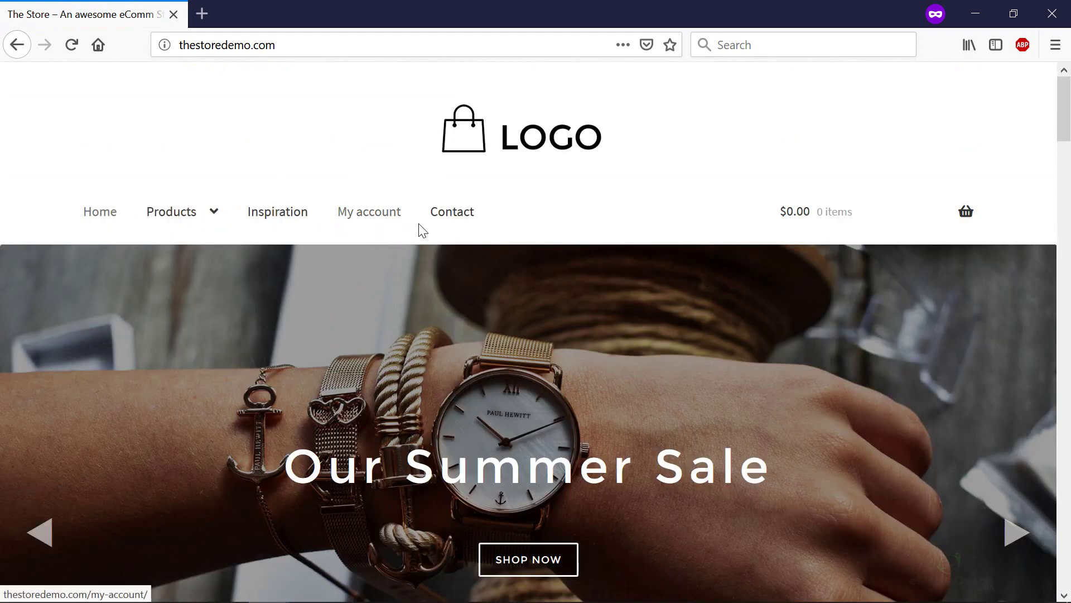
mouse_move(821, 212)
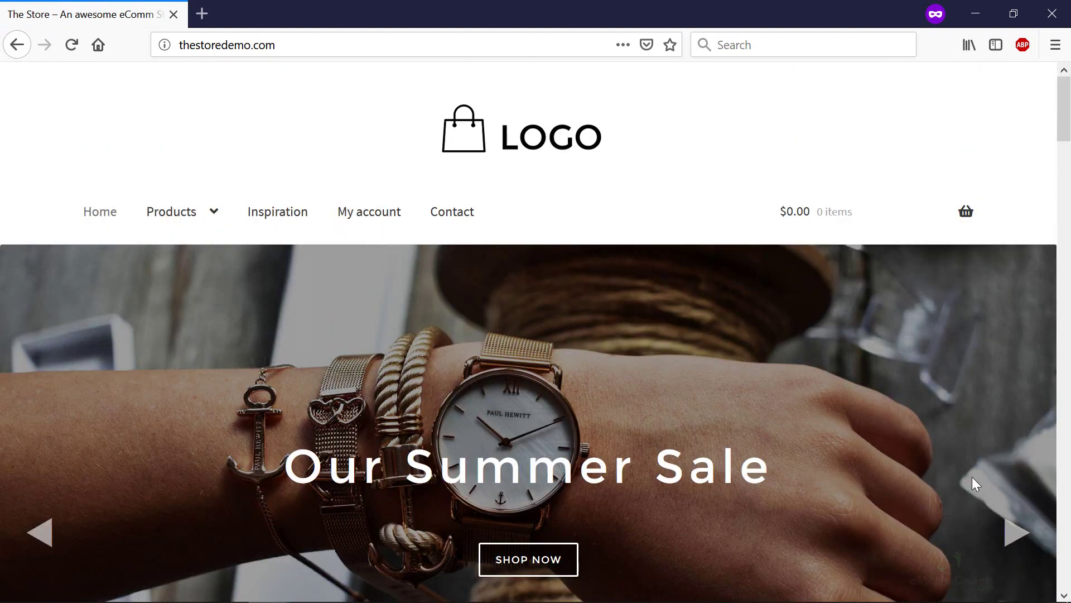
scroll(509, 495, "down", 15)
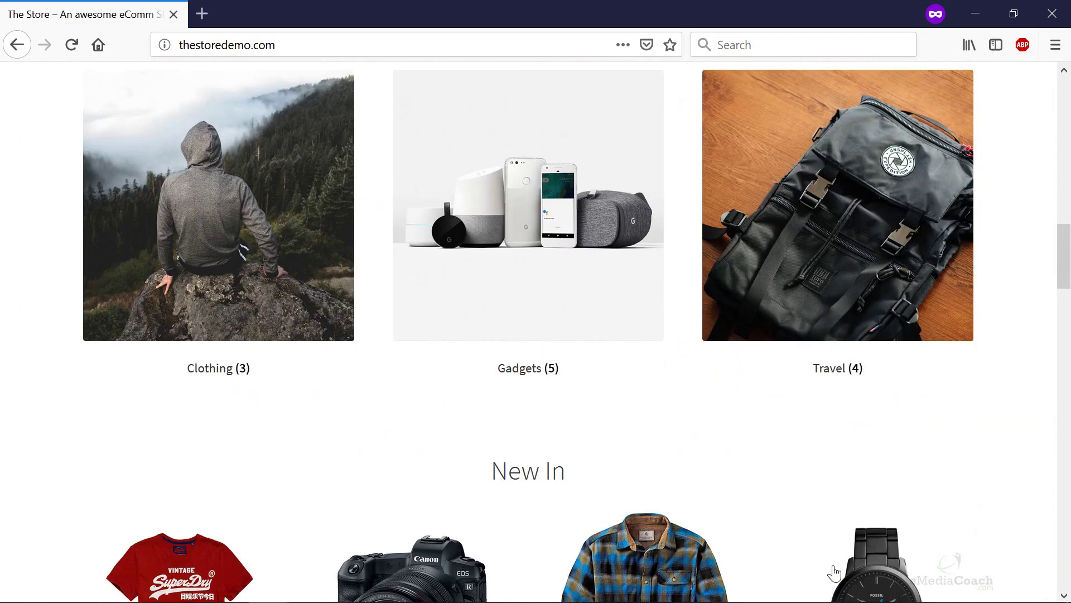
left_click(835, 572)
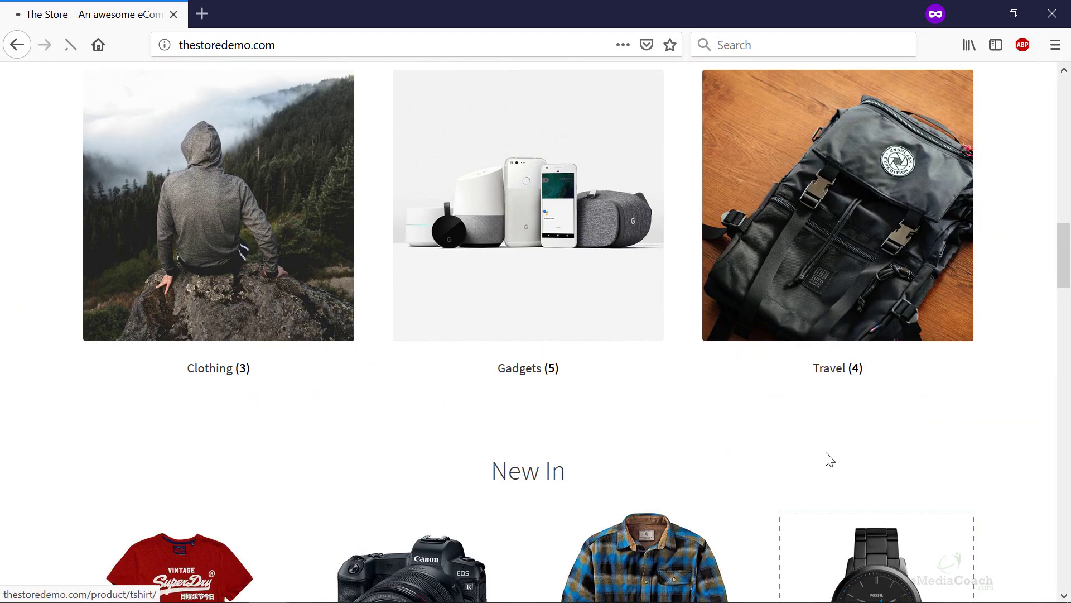
scroll(688, 424, "up", 15)
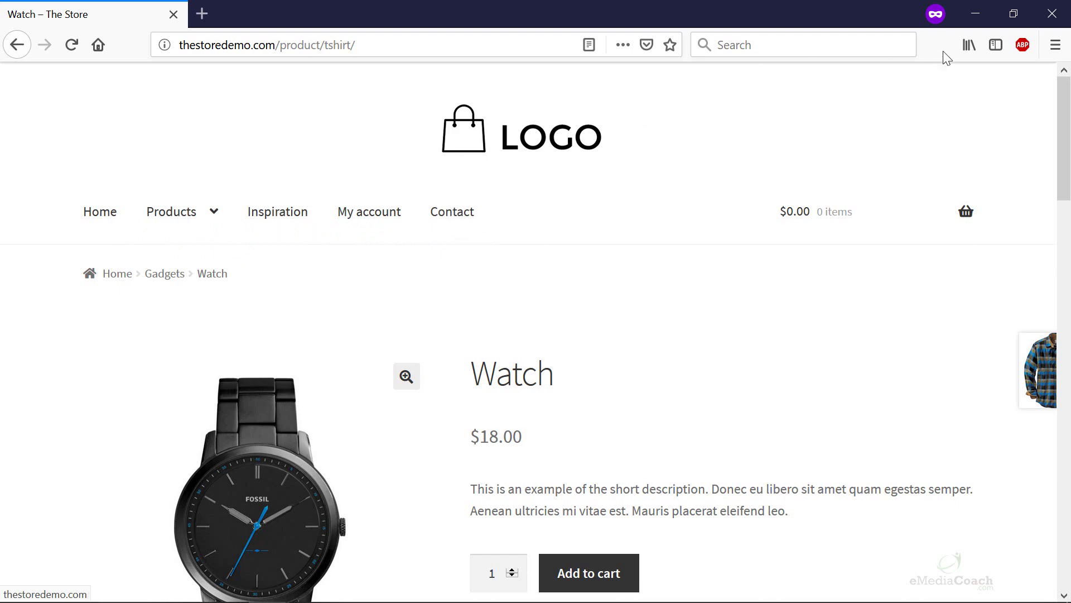
Return to the tutorial page and copy the "/* center menu */" CSS with its full nav#site-navigation rule.
left_click(975, 13)
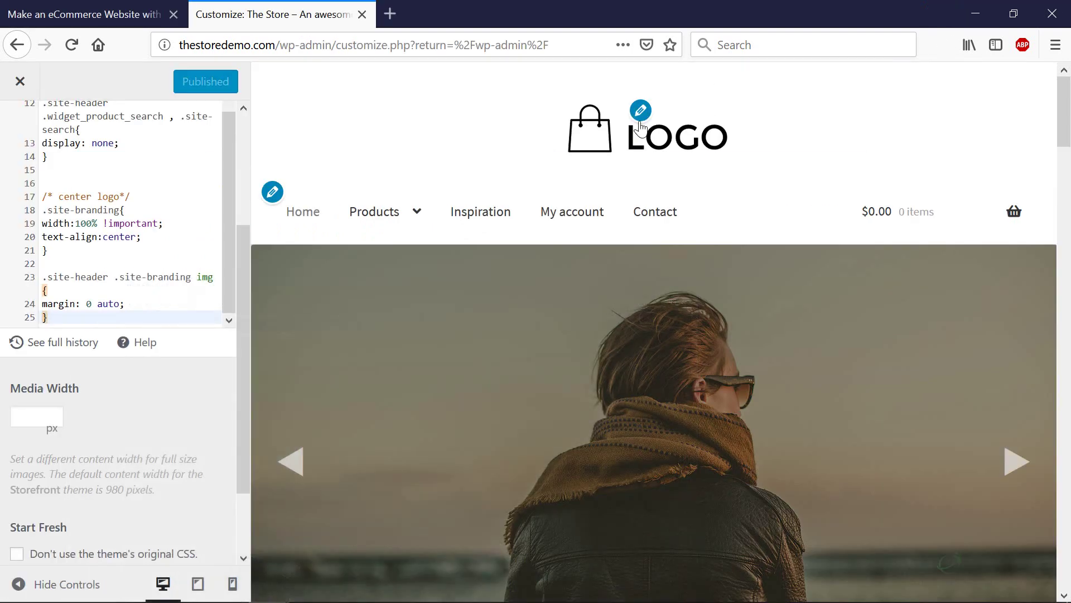
left_click(106, 13)
scroll(86, 349, "down", 5)
scroll(84, 313, "up", 1)
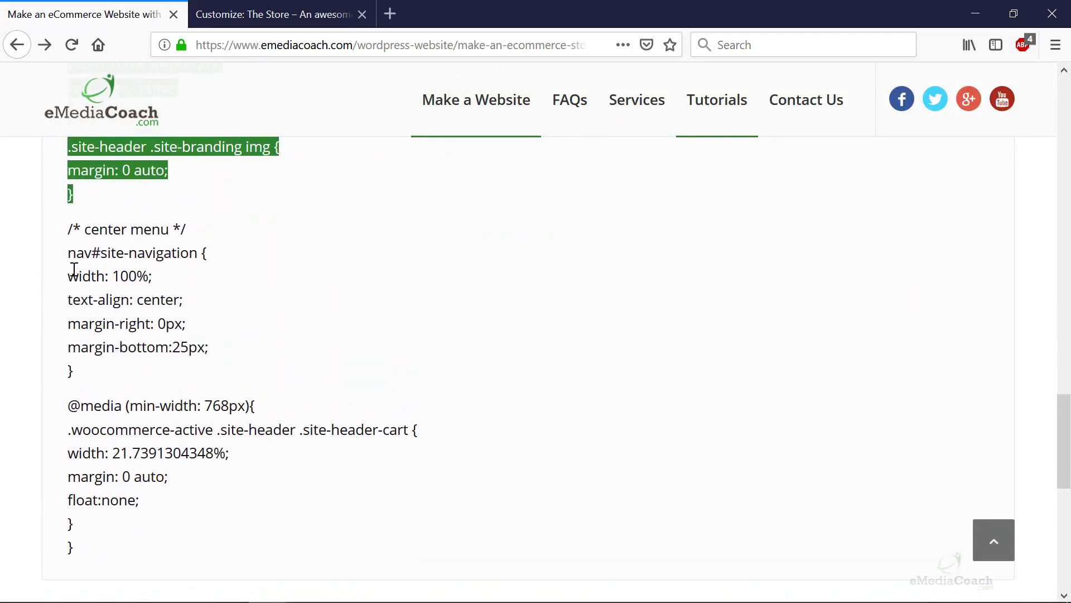
left_click(69, 242)
left_click_drag(69, 241, 83, 380)
right_click(115, 332)
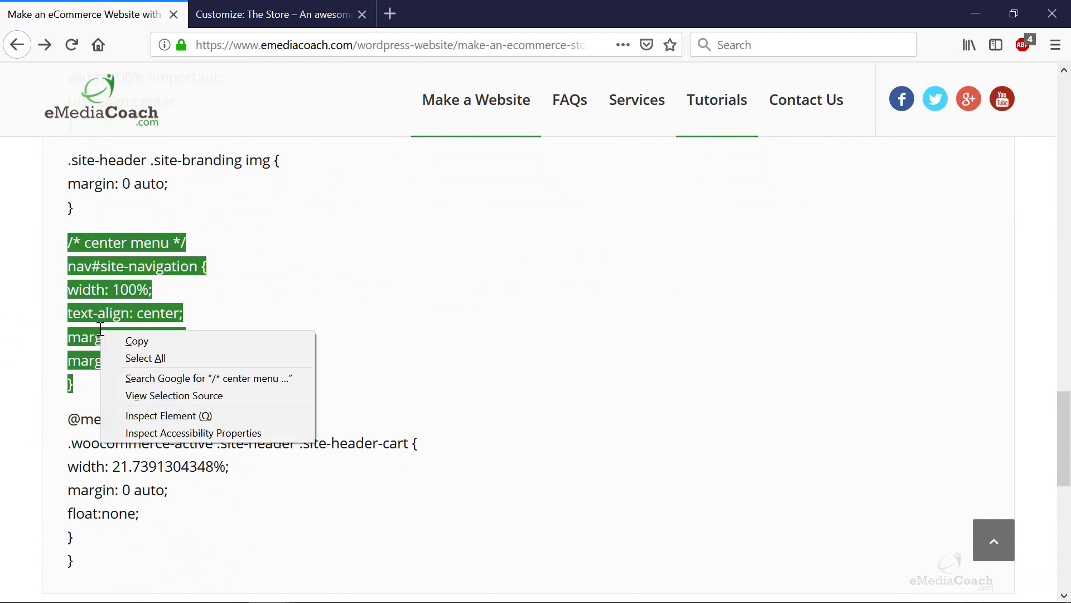
left_click(122, 345)
Paste the center menu CSS on line 27 of the store's Additional CSS code and publish it.
left_click(257, 21)
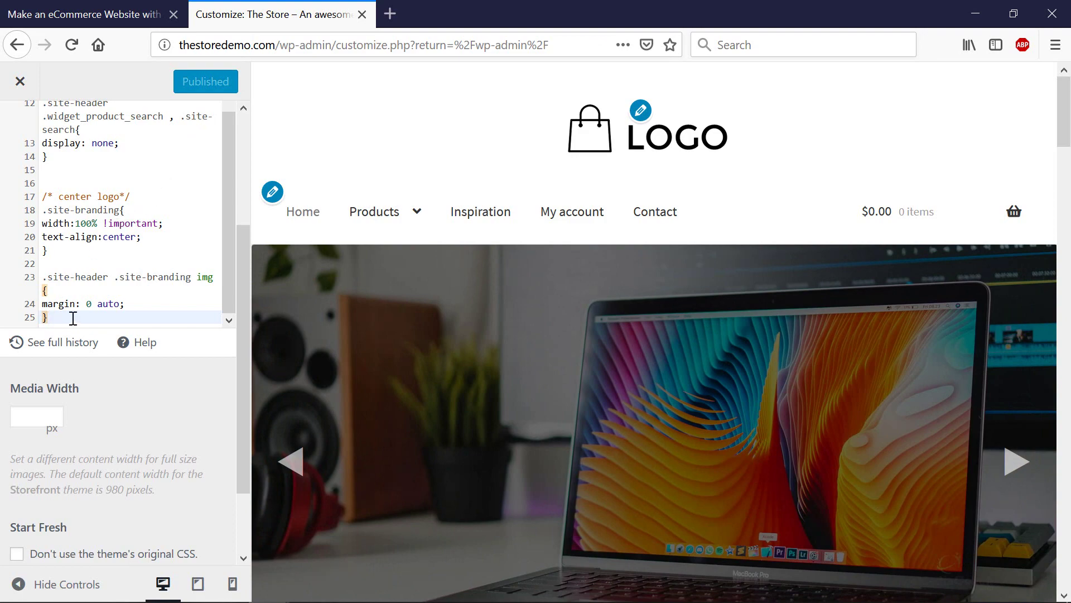
key("Return")
key("Return")
key("ctrl+v")
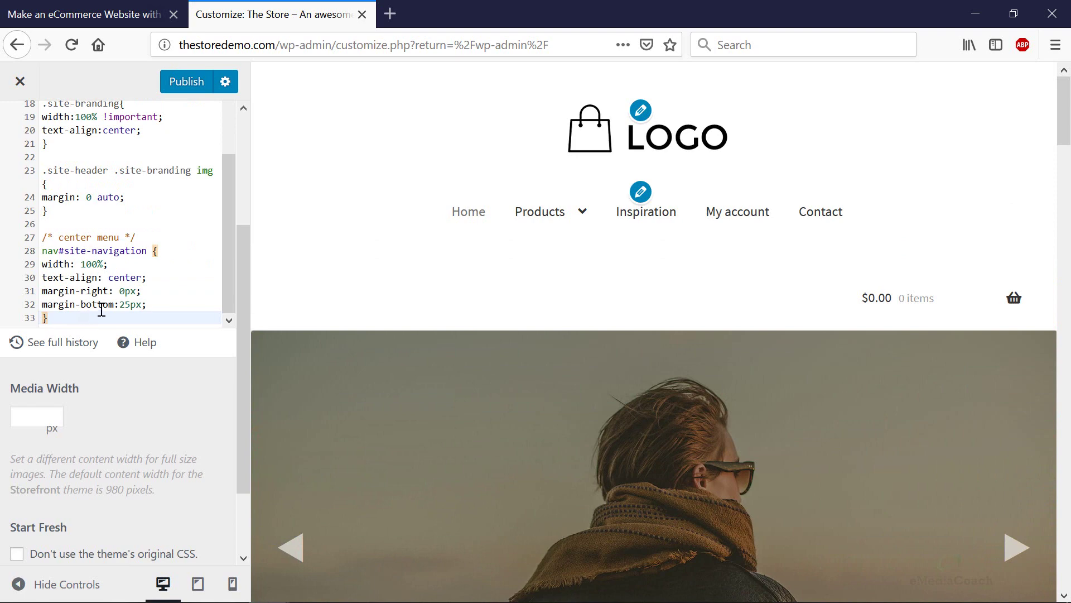
left_click(199, 89)
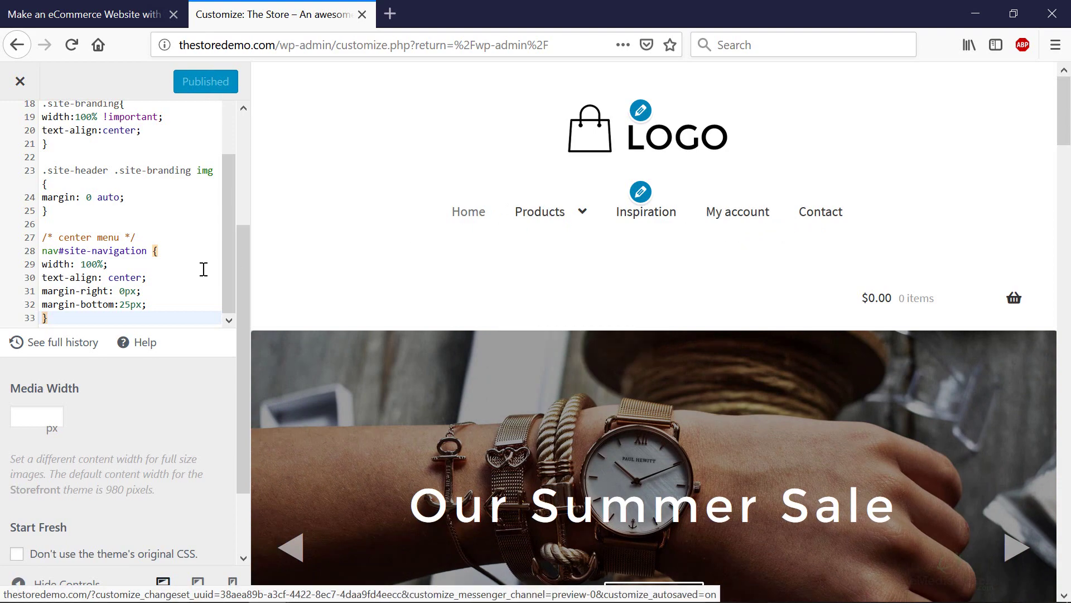
key("Return")
key("Return")
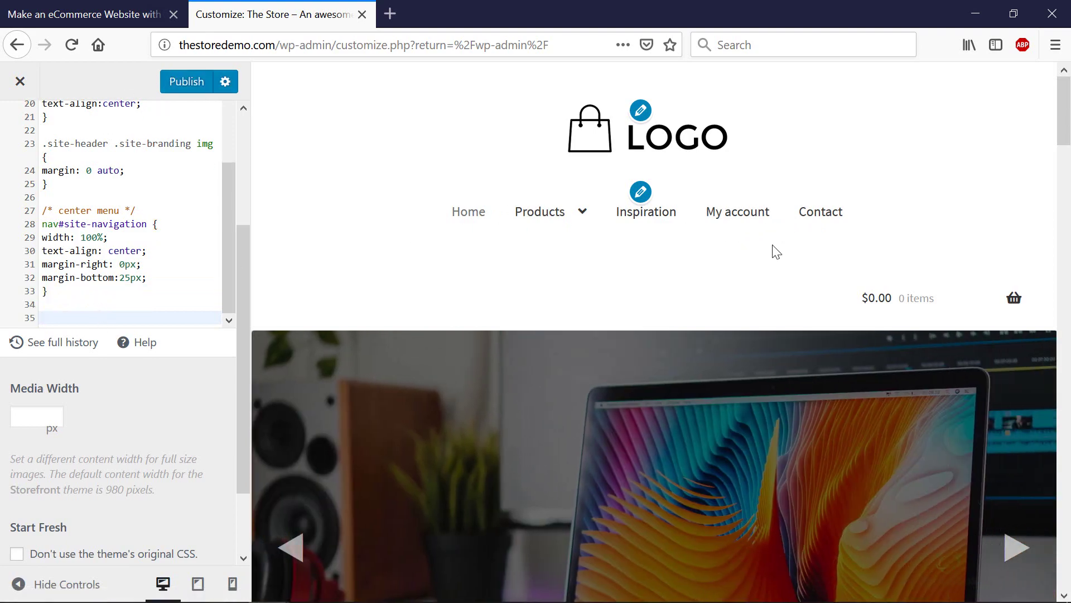
left_click(125, 7)
scroll(208, 407, "down", 2)
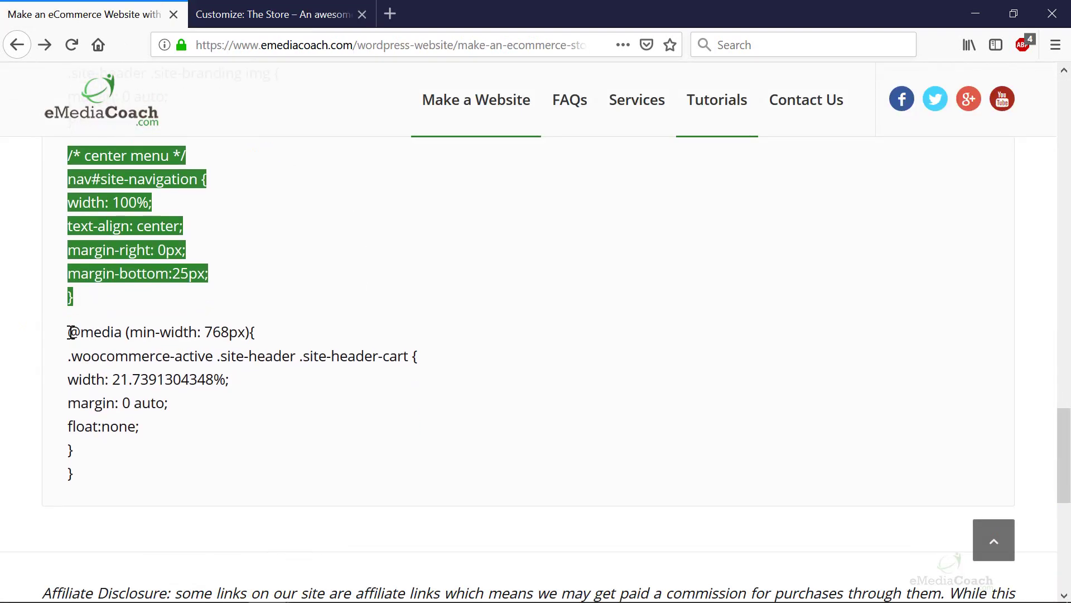
left_click_drag(71, 332, 65, 410)
left_click(102, 482)
right_click(103, 423)
left_click(143, 436)
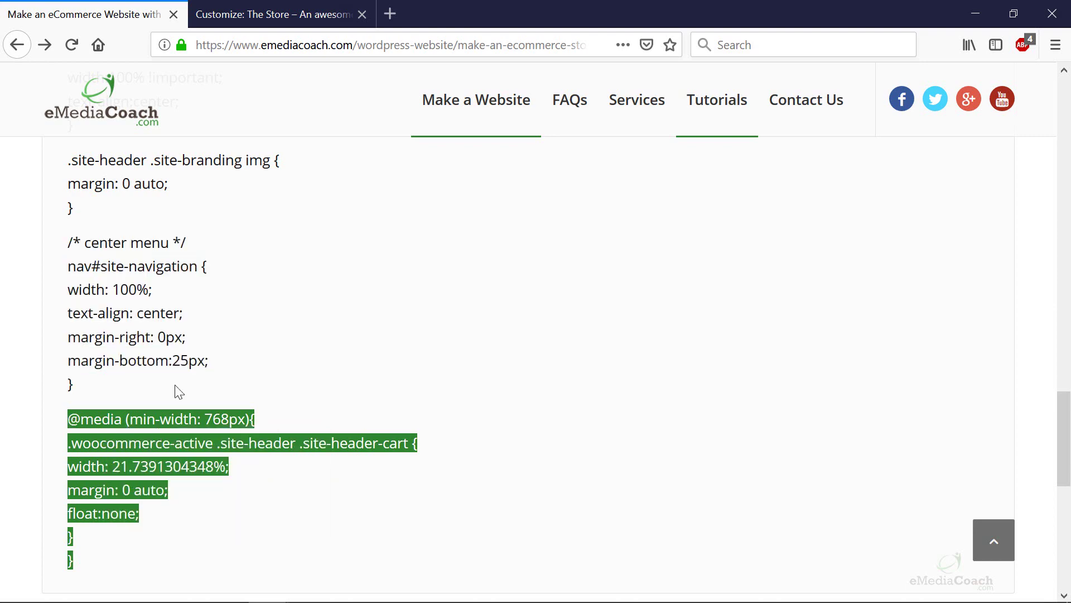
left_click(249, 13)
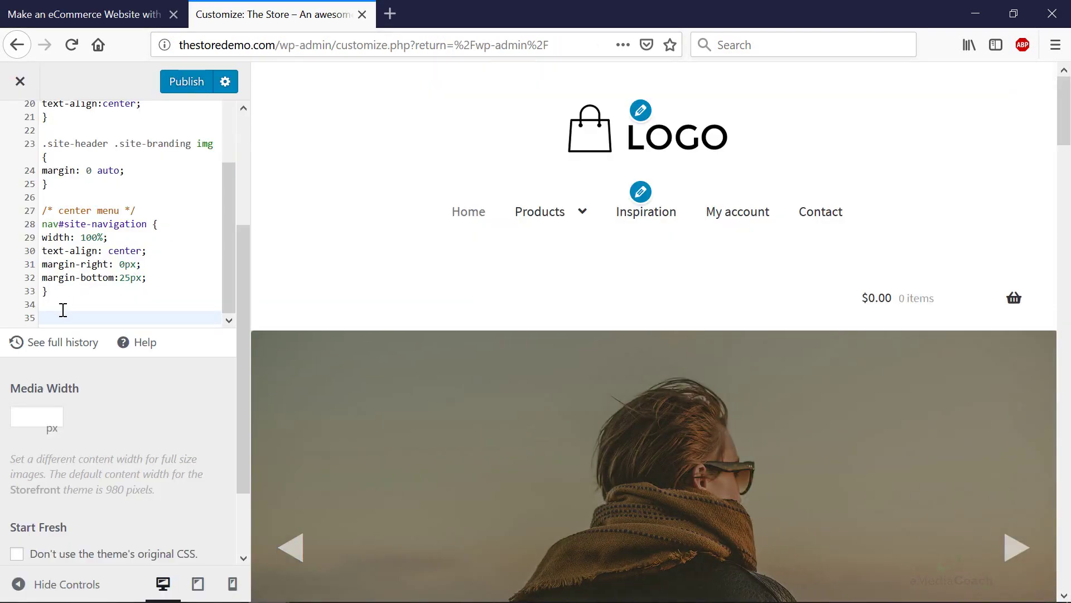
right_click(60, 313)
left_click(102, 378)
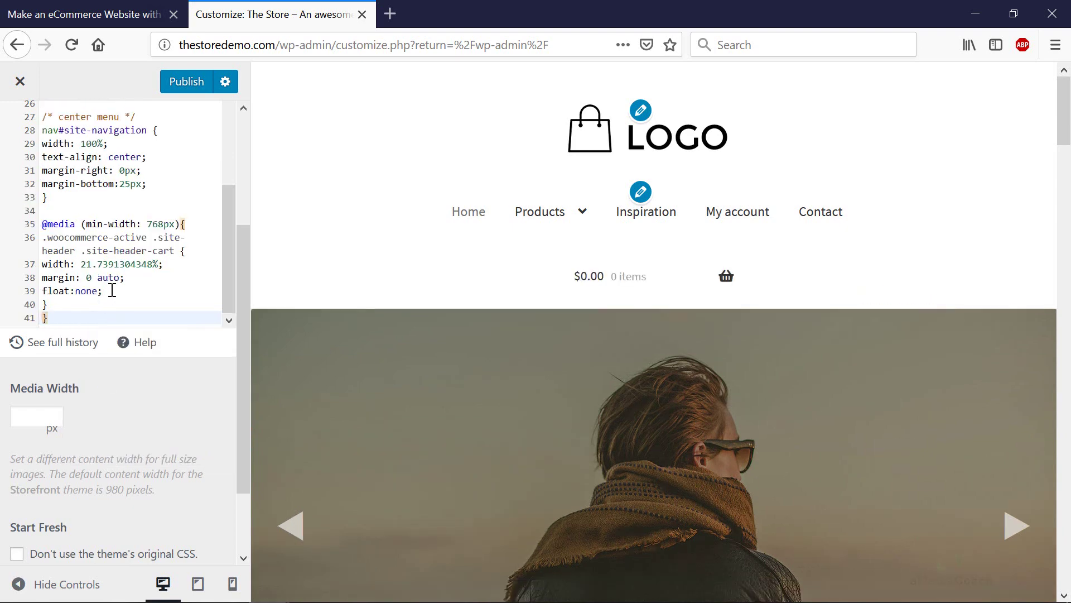
scroll(113, 289, "up", 1)
scroll(112, 288, "down", 1)
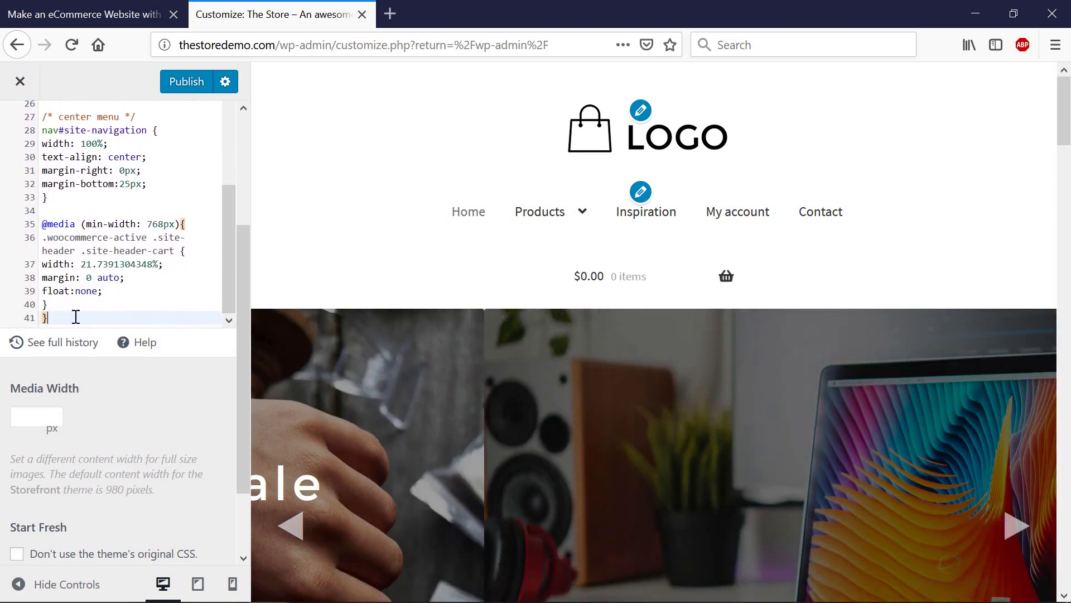
key("Return")
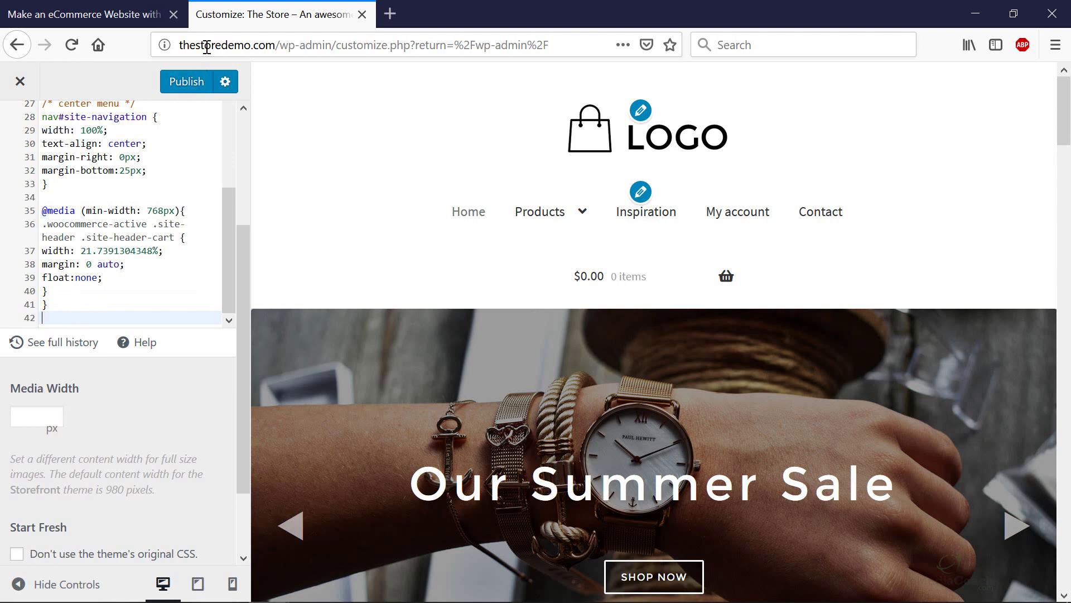
left_click(192, 85)
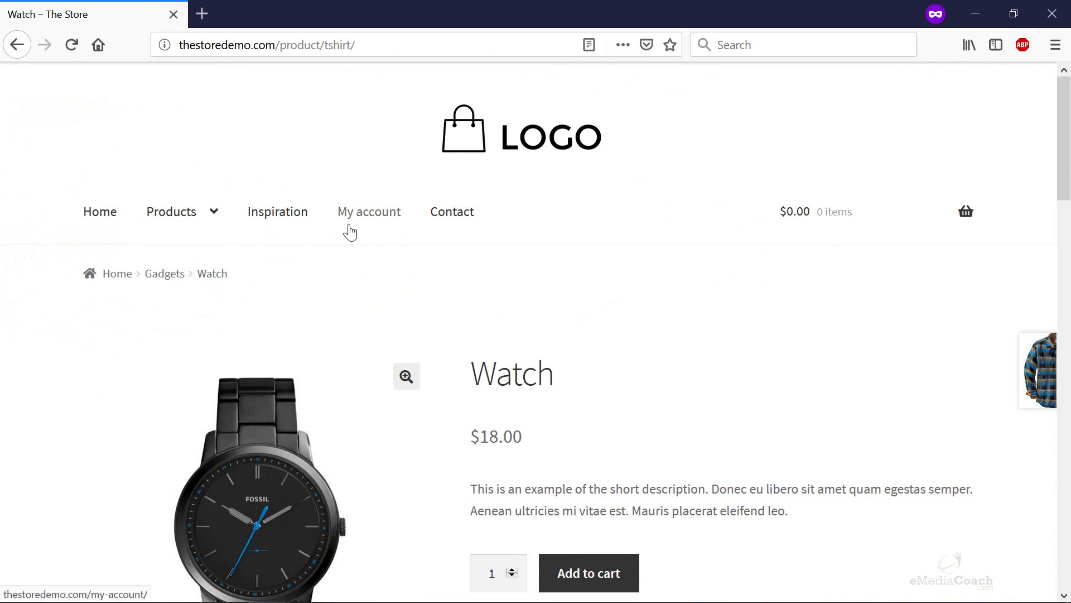
Check the updated header on the Watch product page in the private window and on the reloaded store home page.
left_click(351, 231)
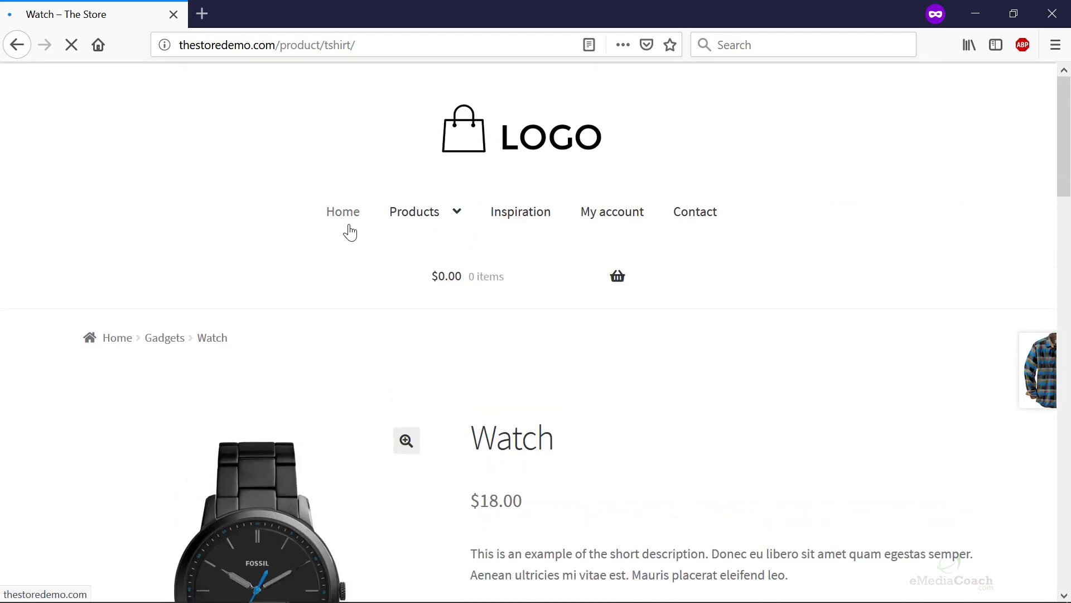
scroll(589, 368, "down", 5)
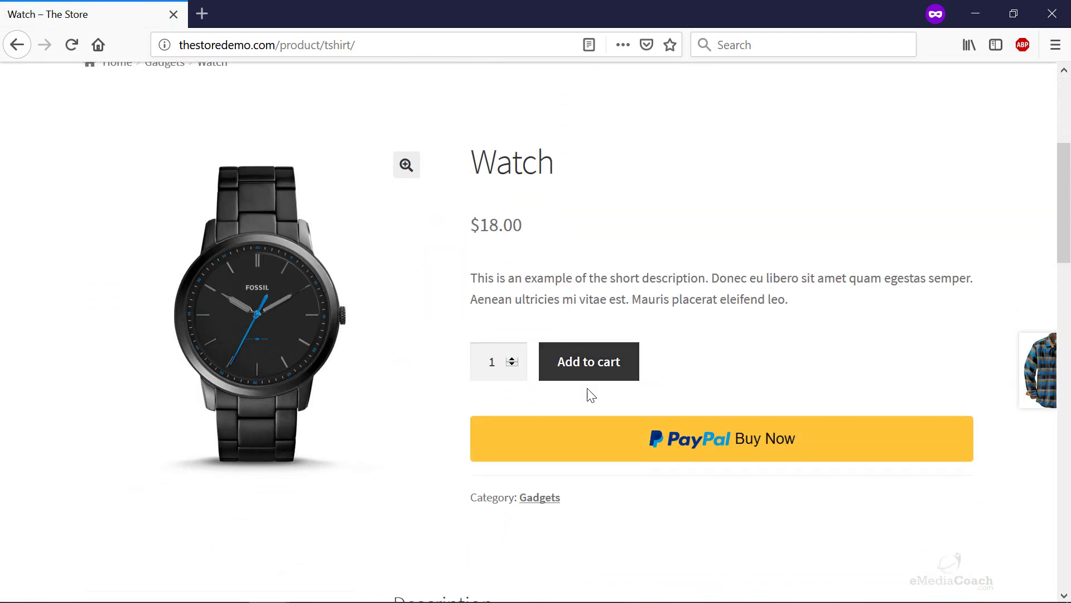
scroll(590, 410, "down", 5)
scroll(589, 446, "up", 10)
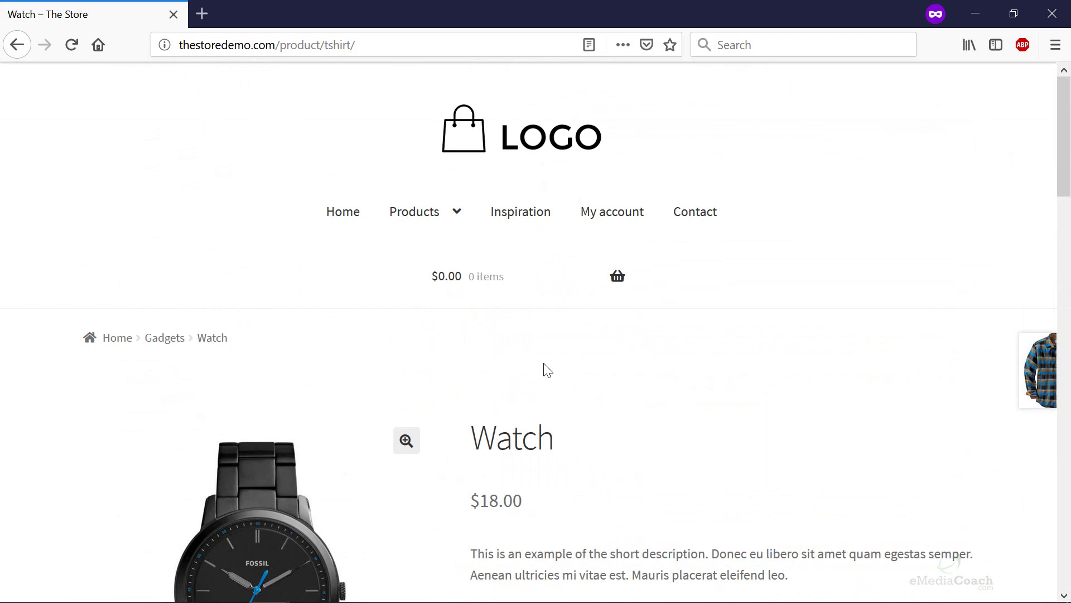
left_click(523, 128)
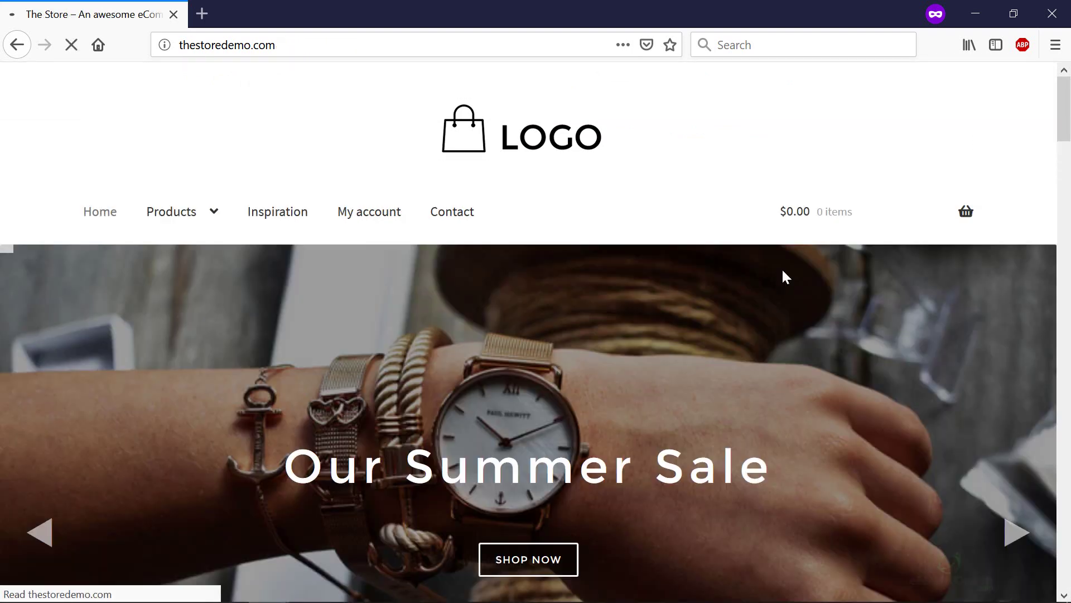
key("F5")
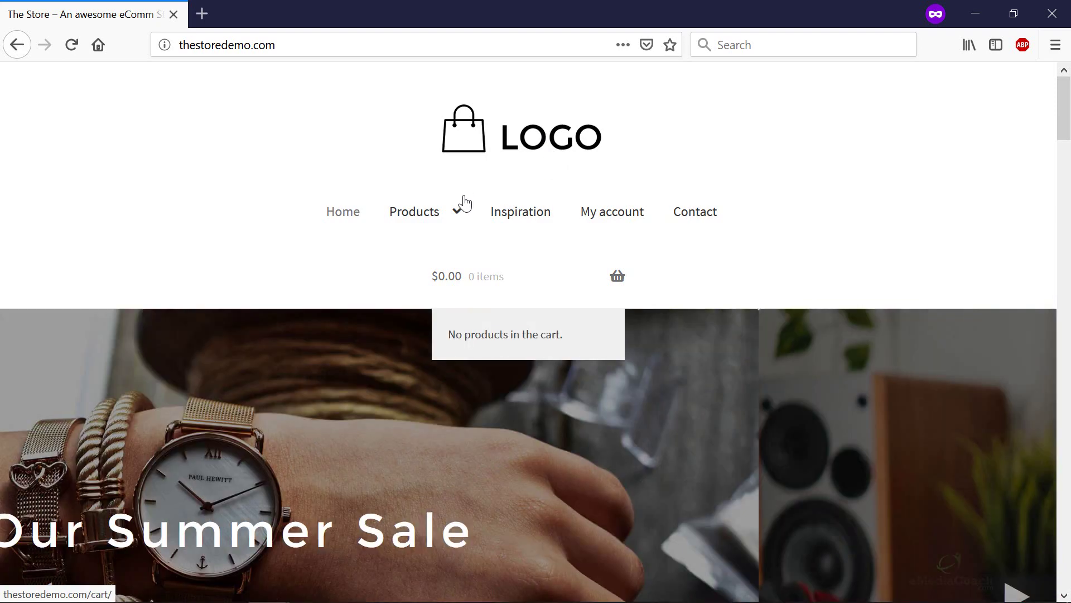
Open the Travel product category and examine the header layout there.
mouse_move(425, 240)
left_click(416, 347)
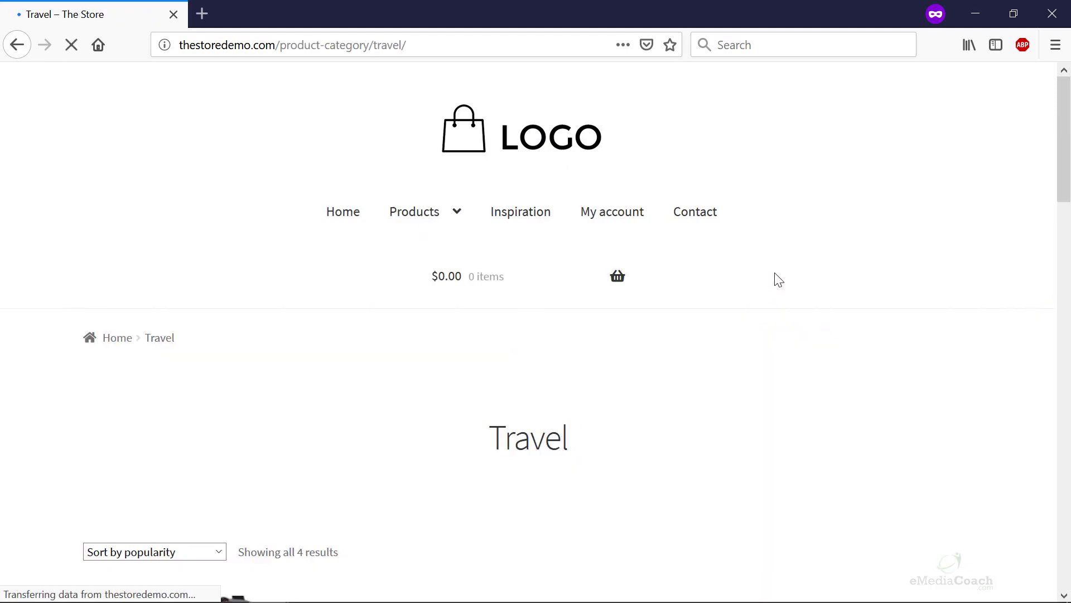
scroll(769, 278, "down", 2)
scroll(756, 296, "up", 3)
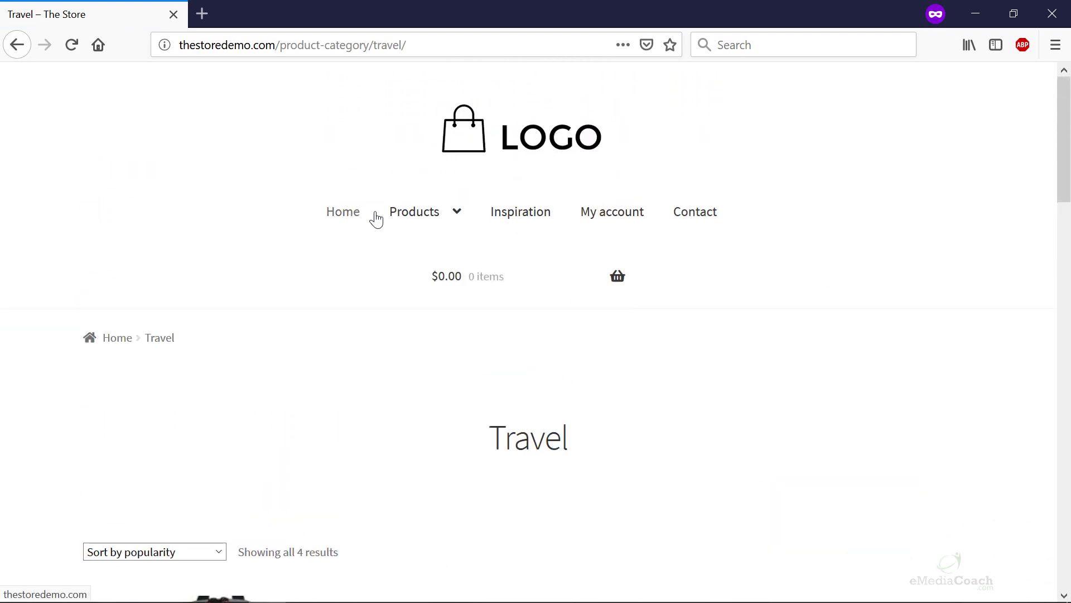
left_click(986, 15)
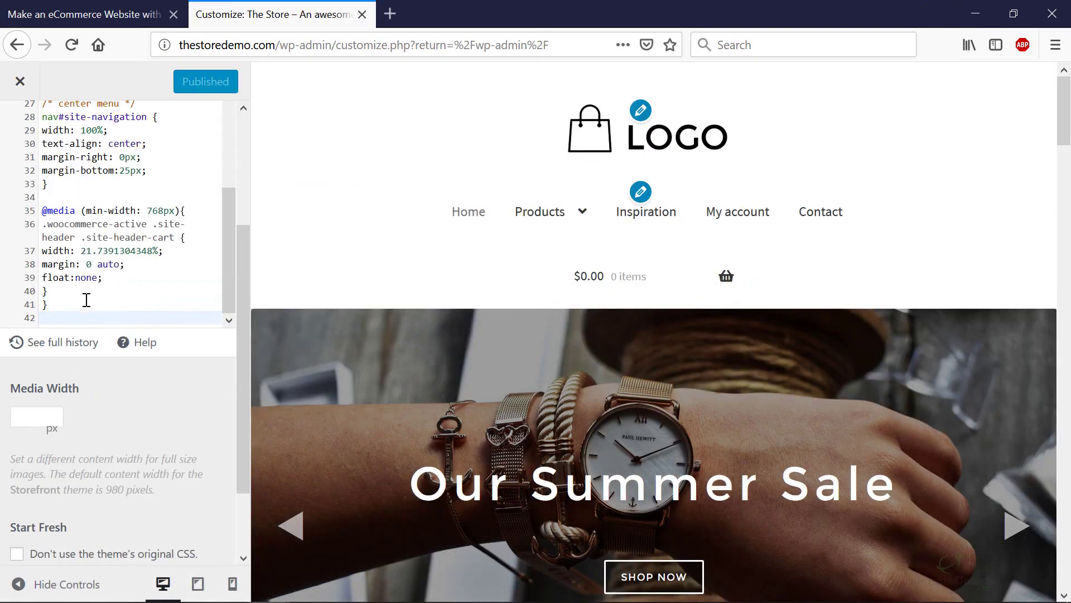
scroll(71, 315, "up", 5)
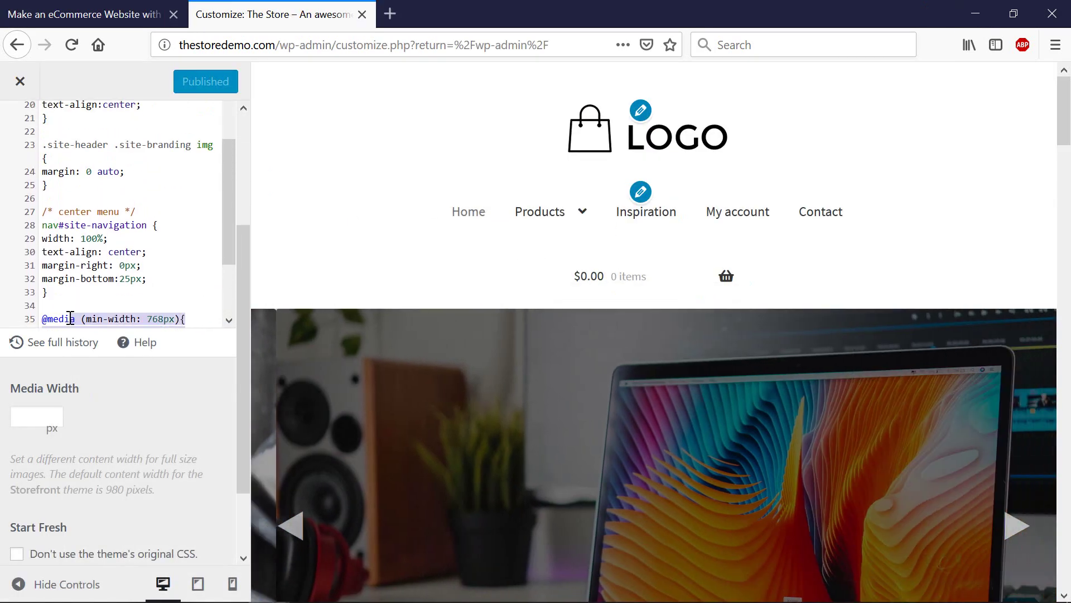
left_click_drag(59, 317, 44, 281)
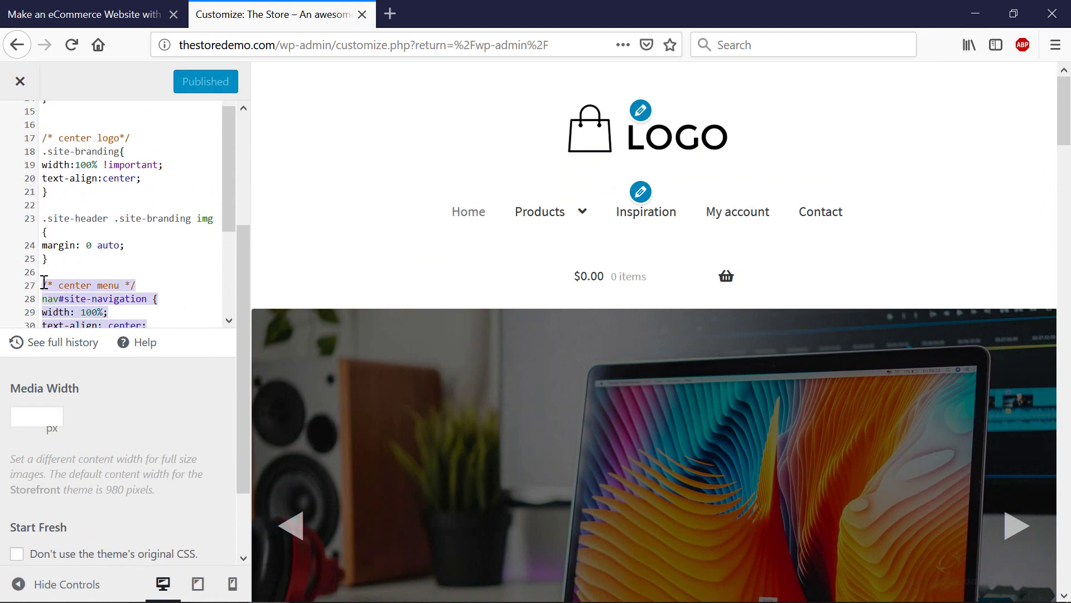
key("BackSpace")
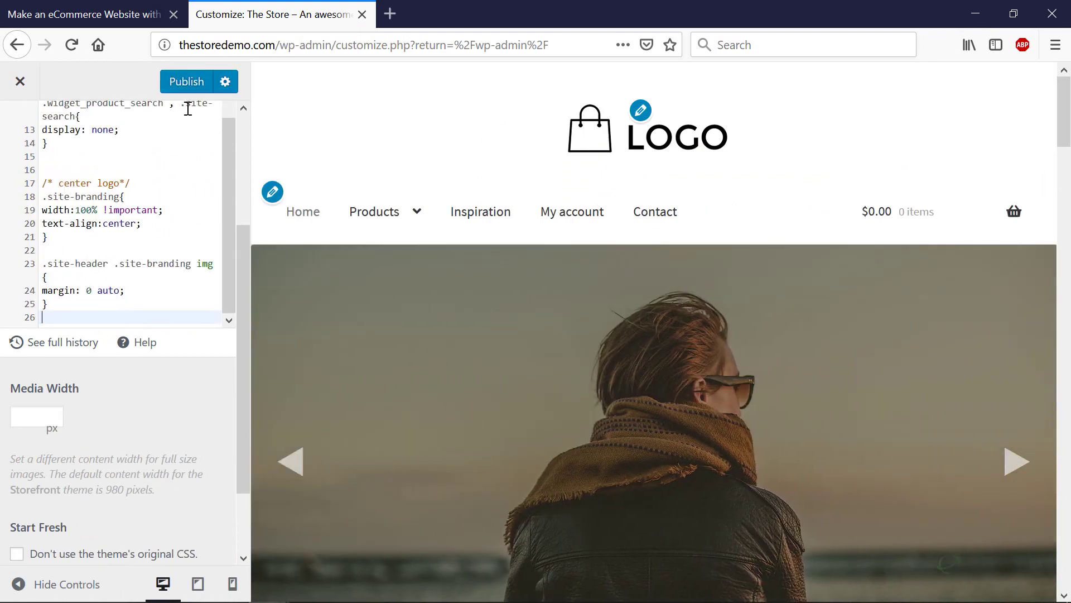
left_click(189, 84)
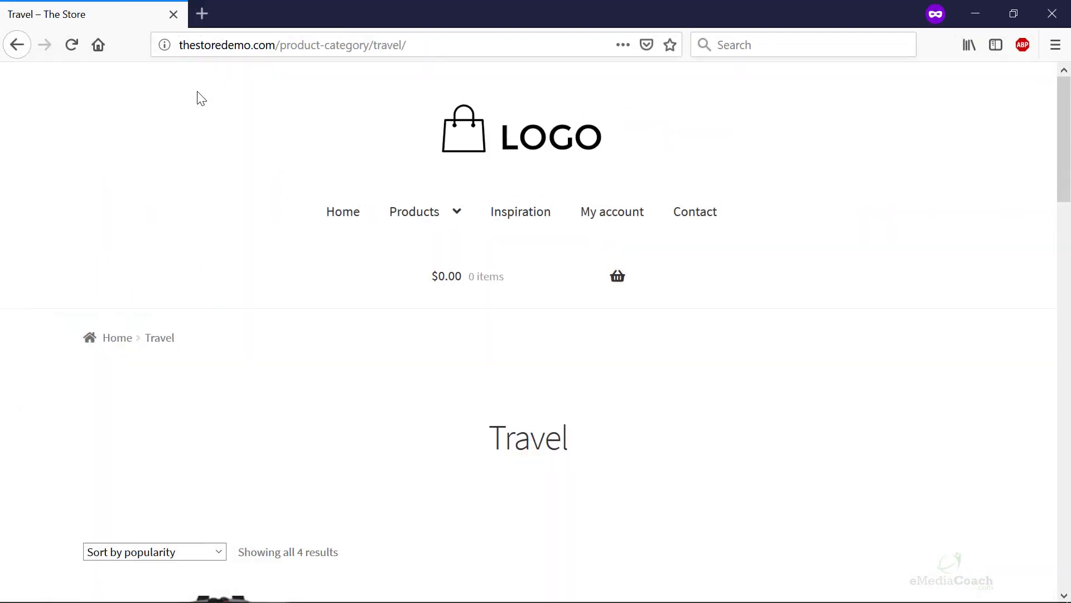
Check the header on the store home page in the private window, and open the Watch product under New In.
left_click(468, 151)
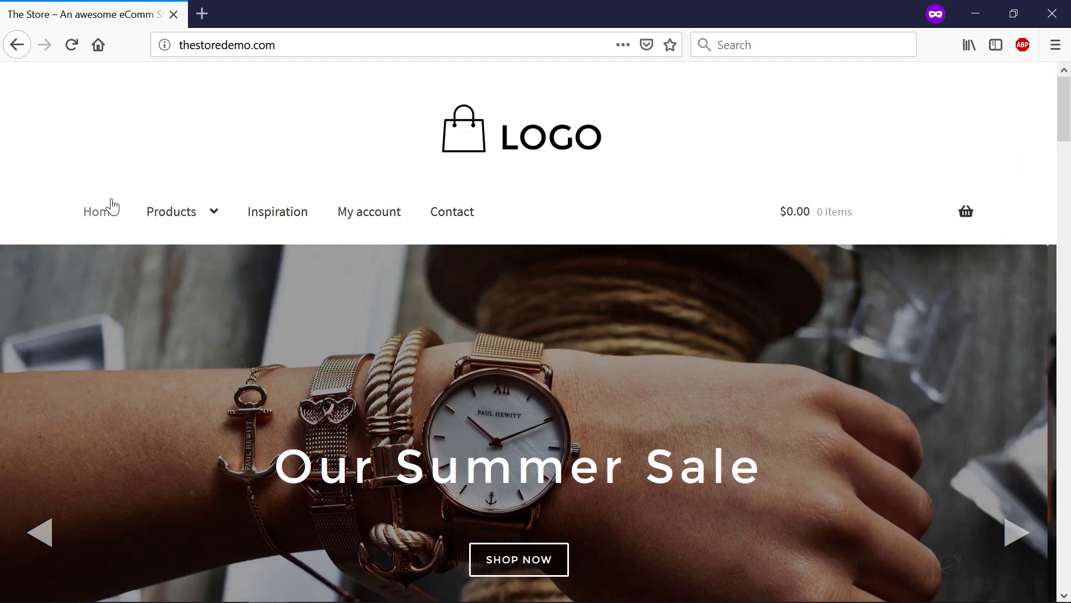
mouse_move(223, 218)
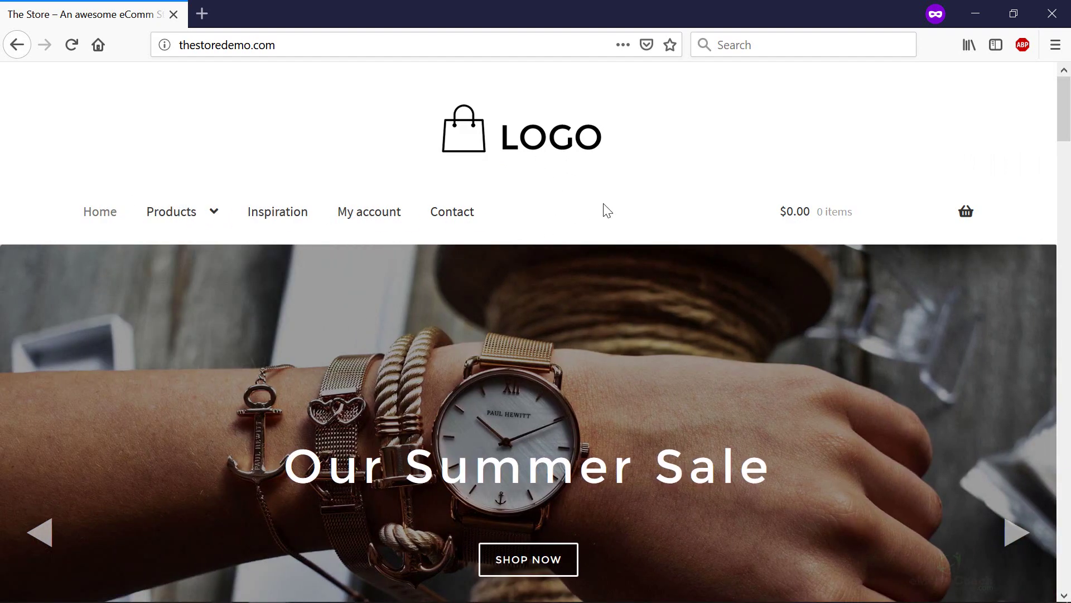
scroll(592, 234, "down", 15)
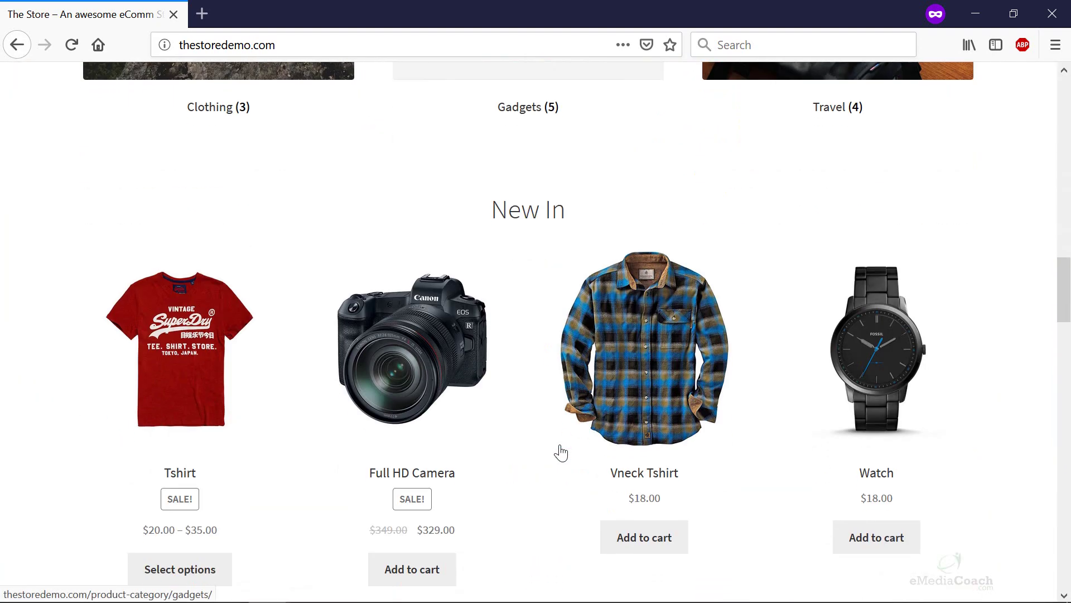
left_click(824, 370)
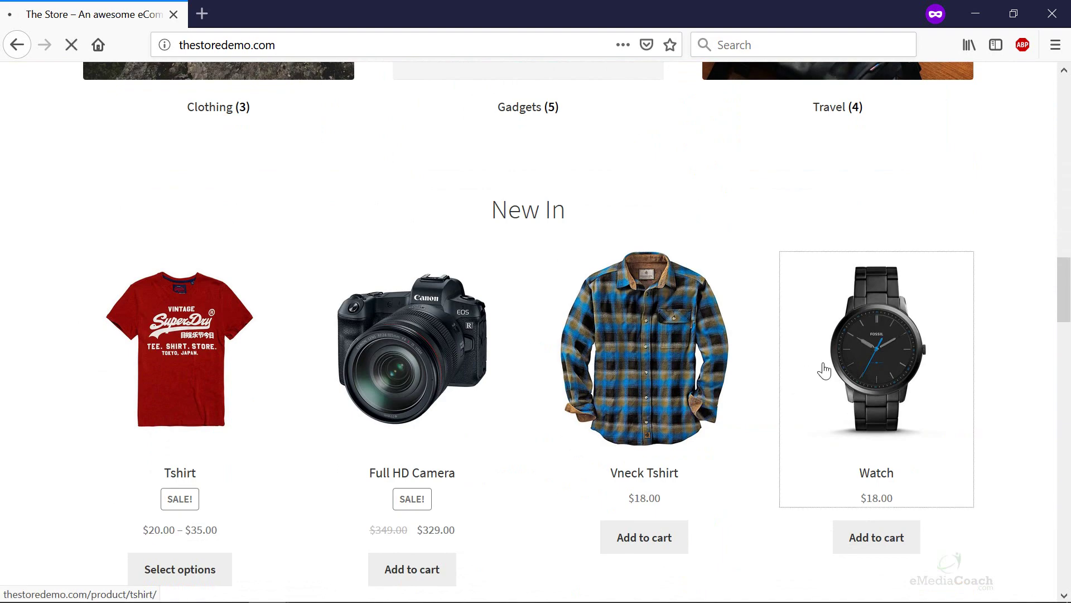